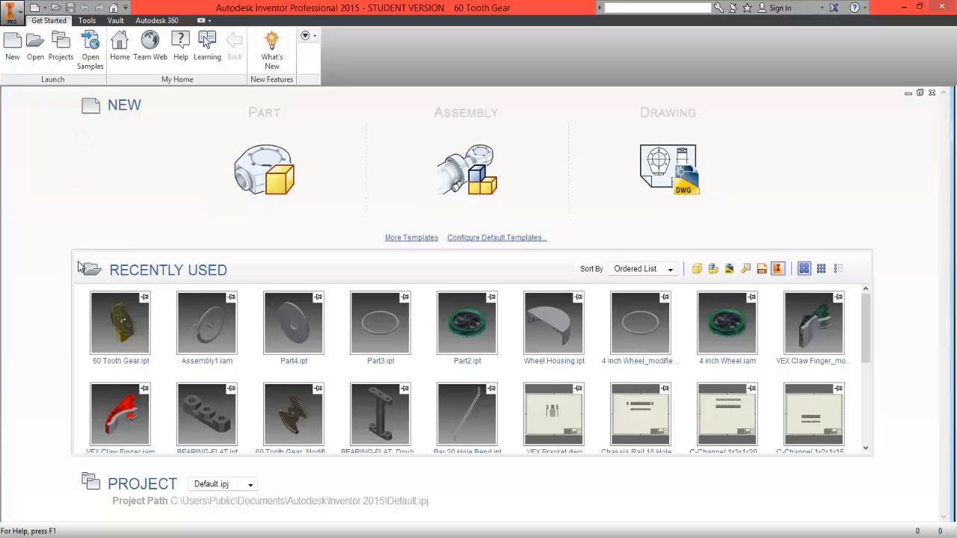
Open the 60 Tooth Gear part from the Motion folder
{"action": "left_click", "coordinate": [35, 47]}
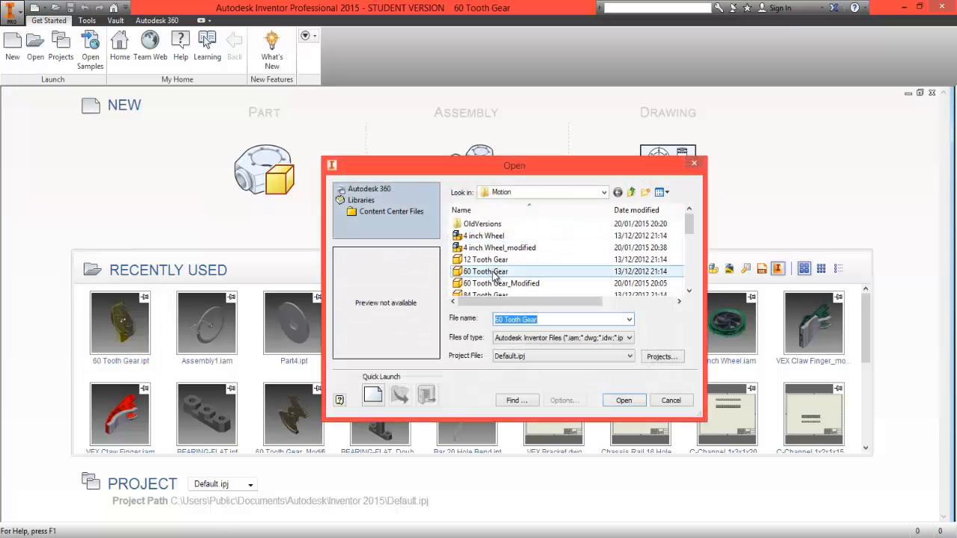
{"action": "left_click", "coordinate": [494, 274]}
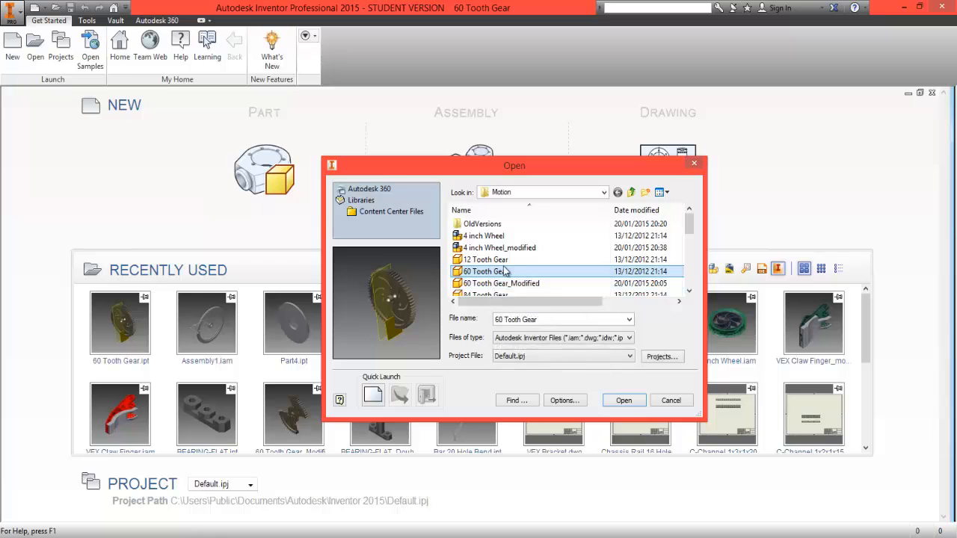
{"action": "left_click", "coordinate": [624, 401]}
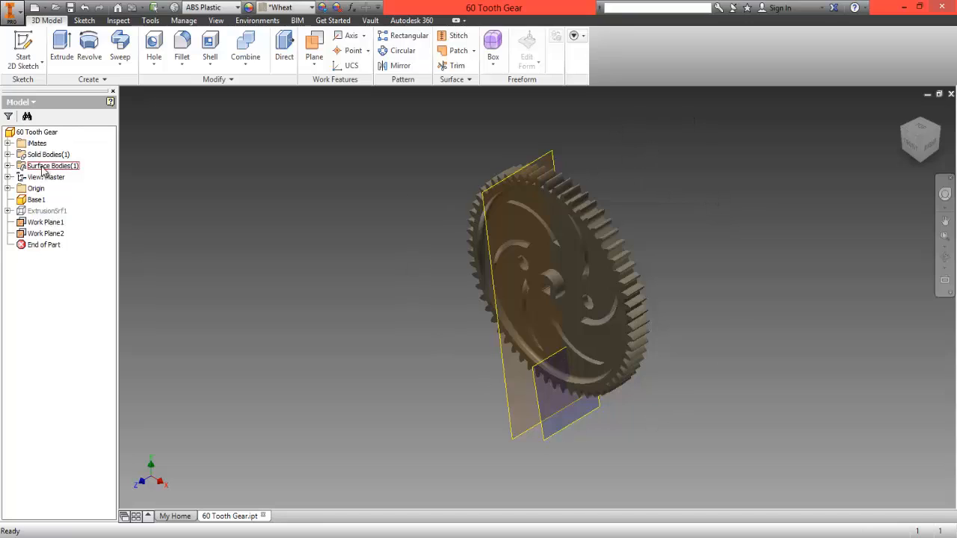
Examine the gear's iMates and its origin planes and axes
{"action": "left_click", "coordinate": [7, 143]}
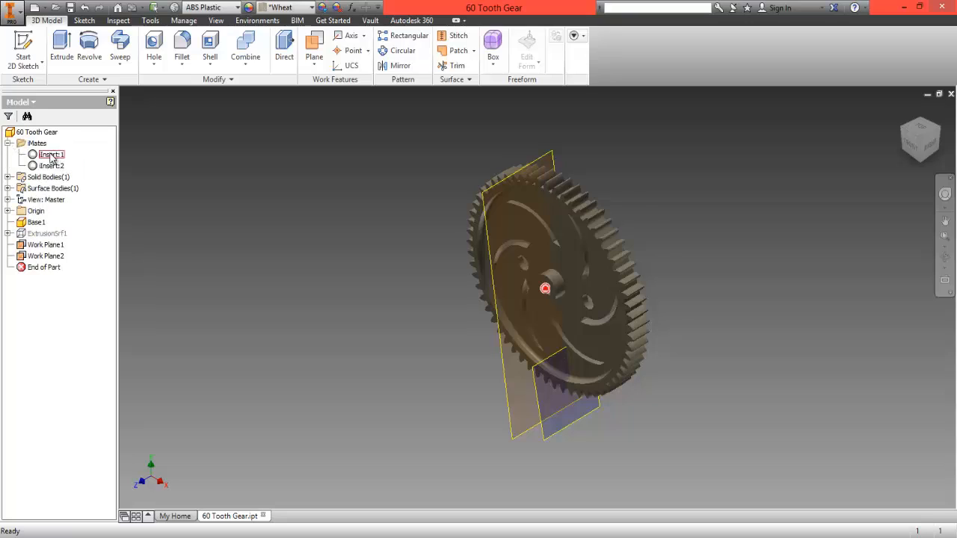
{"action": "left_click", "coordinate": [7, 144]}
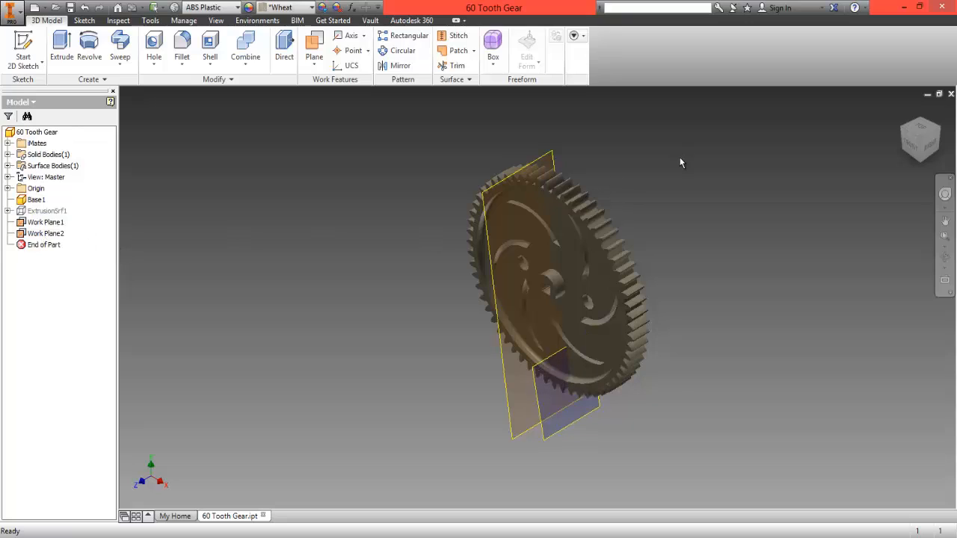
{"action": "left_click", "coordinate": [7, 189]}
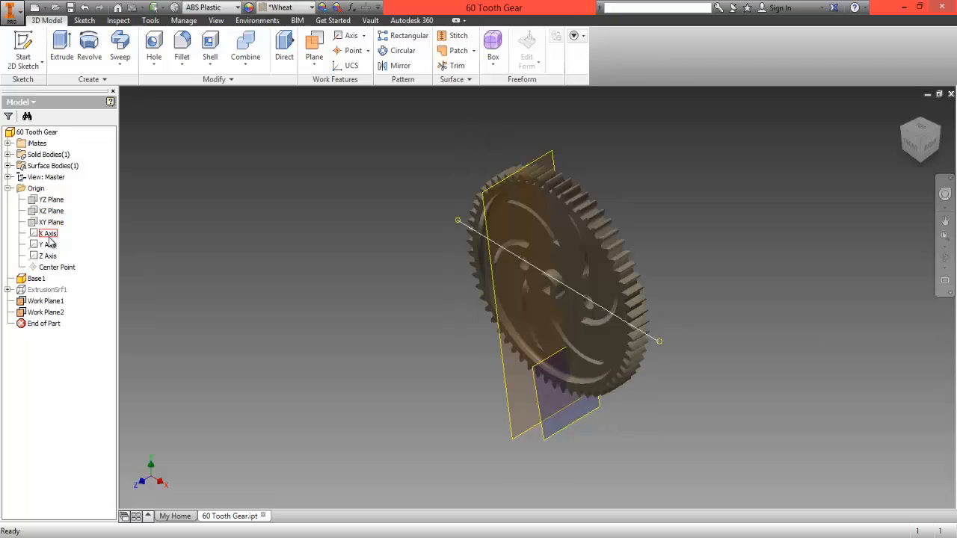
{"action": "left_click", "coordinate": [7, 189]}
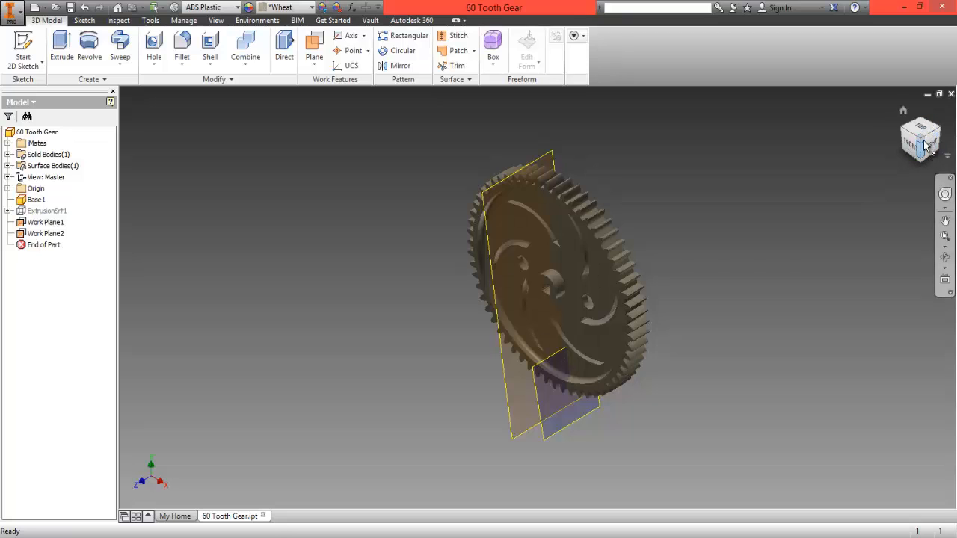
Hide Work Plane1 and Work Plane2 so that only the gear is displayed
{"action": "left_click_drag", "start_coordinate": [921, 139], "coordinate": [485, 179]}
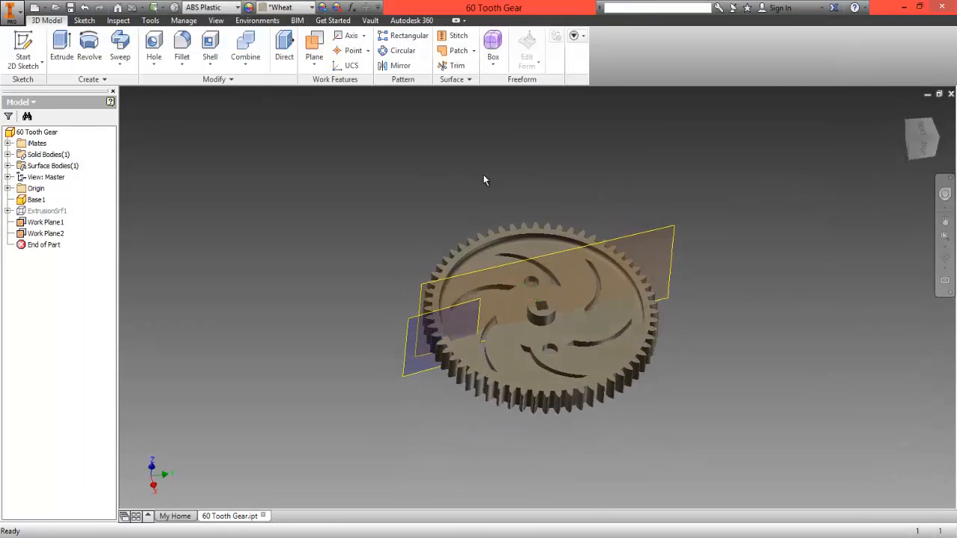
{"action": "right_click", "coordinate": [37, 222]}
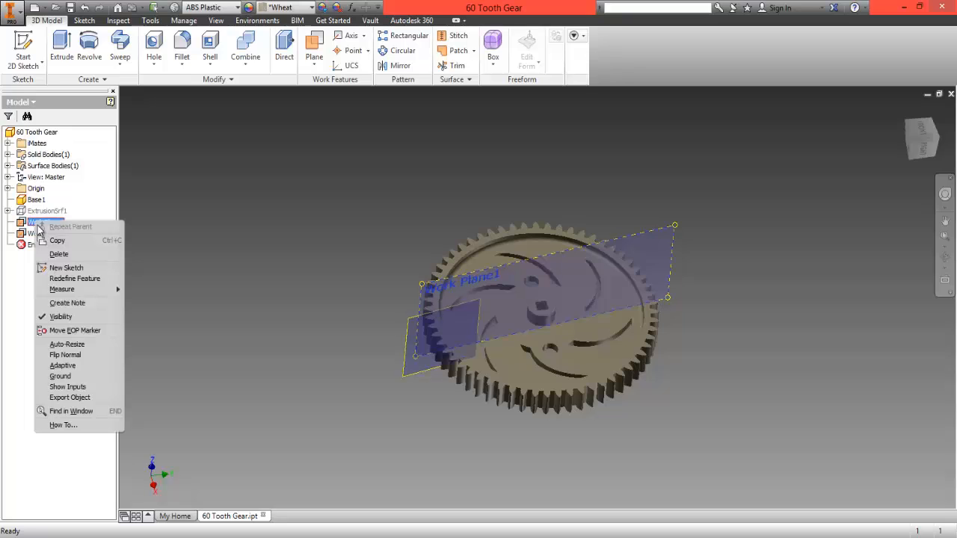
{"action": "left_click", "coordinate": [73, 316]}
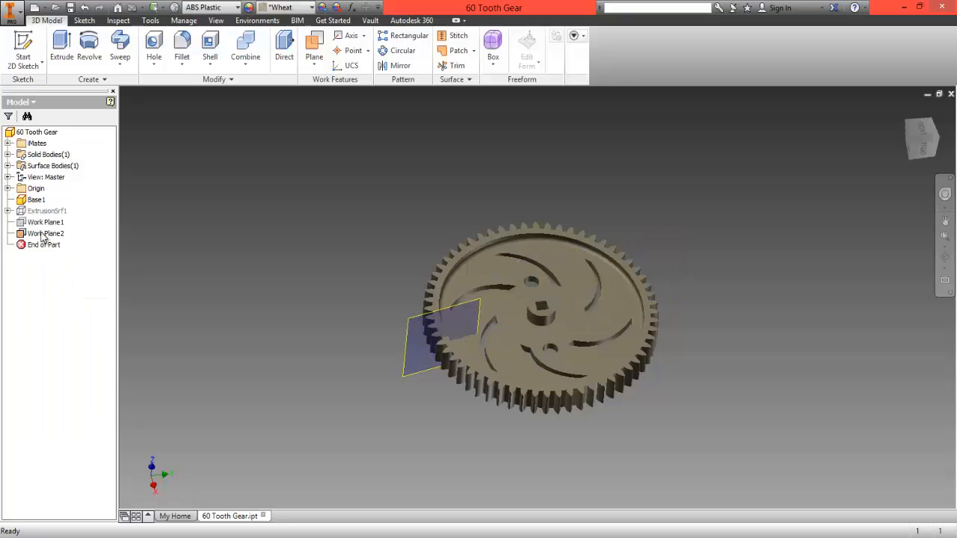
{"action": "right_click", "coordinate": [37, 234]}
{"action": "left_click", "coordinate": [71, 330]}
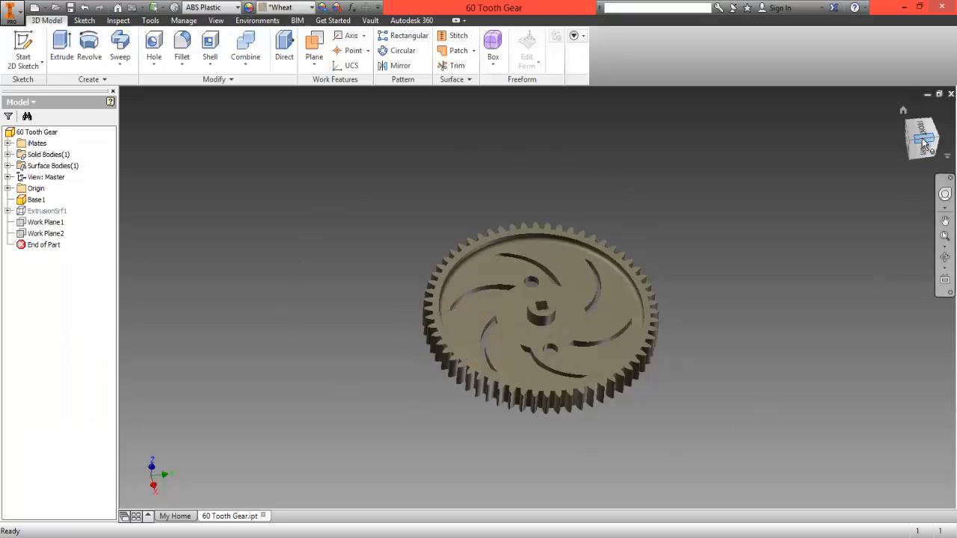
Create a new 2D sketch on the gear's XY origin plane
{"action": "mouse_move", "coordinate": [921, 135]}
{"action": "left_mouse_down"}
{"action": "mouse_move", "coordinate": [925, 99]}
{"action": "mouse_move", "coordinate": [915, 137]}
{"action": "mouse_move", "coordinate": [865, 211]}
{"action": "mouse_move", "coordinate": [726, 243]}
{"action": "mouse_move", "coordinate": [538, 248]}
{"action": "mouse_move", "coordinate": [466, 359]}
{"action": "mouse_move", "coordinate": [505, 437]}
{"action": "mouse_move", "coordinate": [542, 444]}
{"action": "left_mouse_up"}
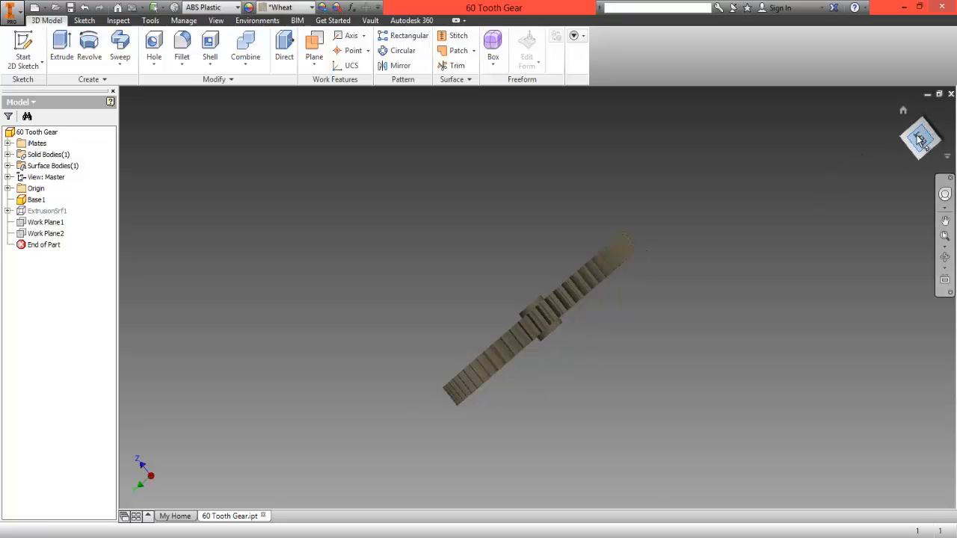
{"action": "left_click_drag", "start_coordinate": [917, 138], "coordinate": [184, 346]}
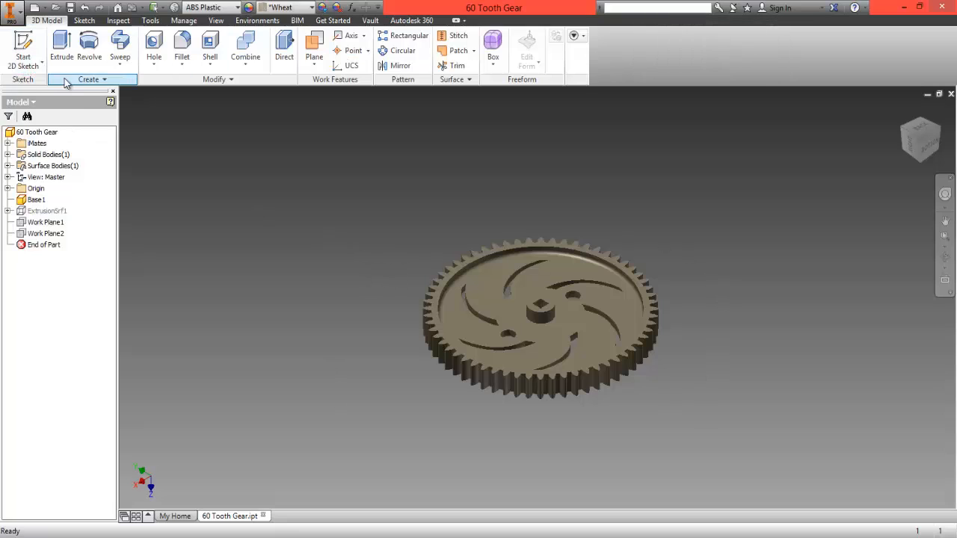
{"action": "left_click", "coordinate": [30, 66]}
{"action": "left_click", "coordinate": [37, 87]}
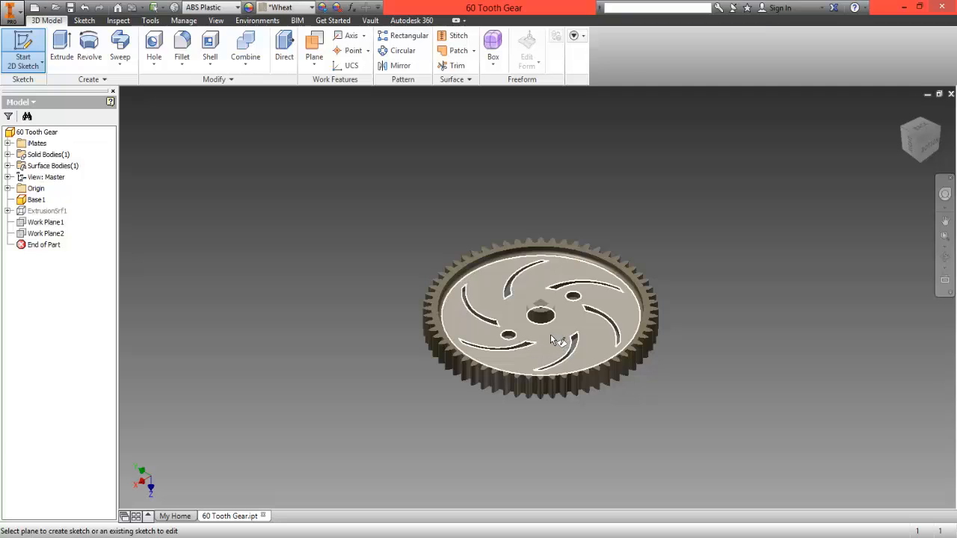
{"action": "left_click", "coordinate": [8, 188]}
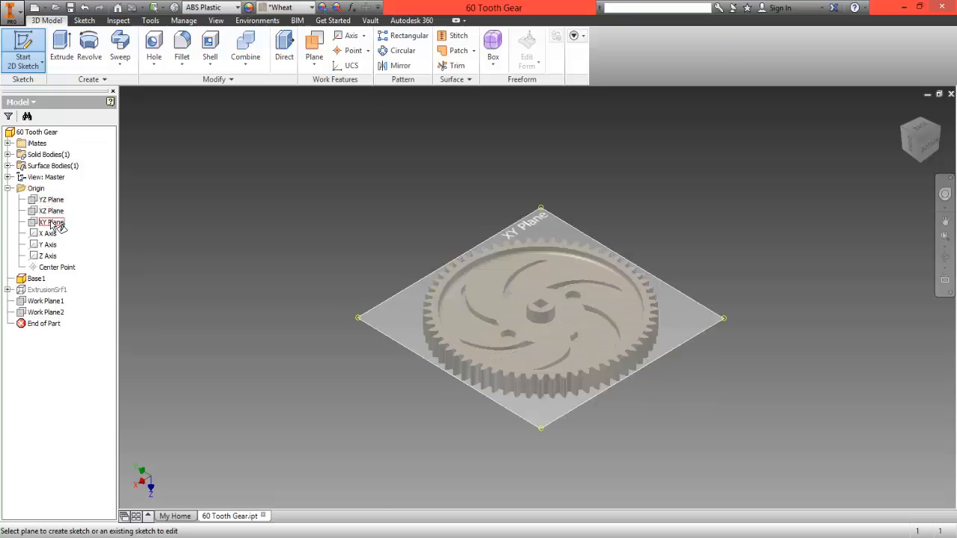
{"action": "left_click", "coordinate": [928, 151]}
{"action": "key", "text": "s"}
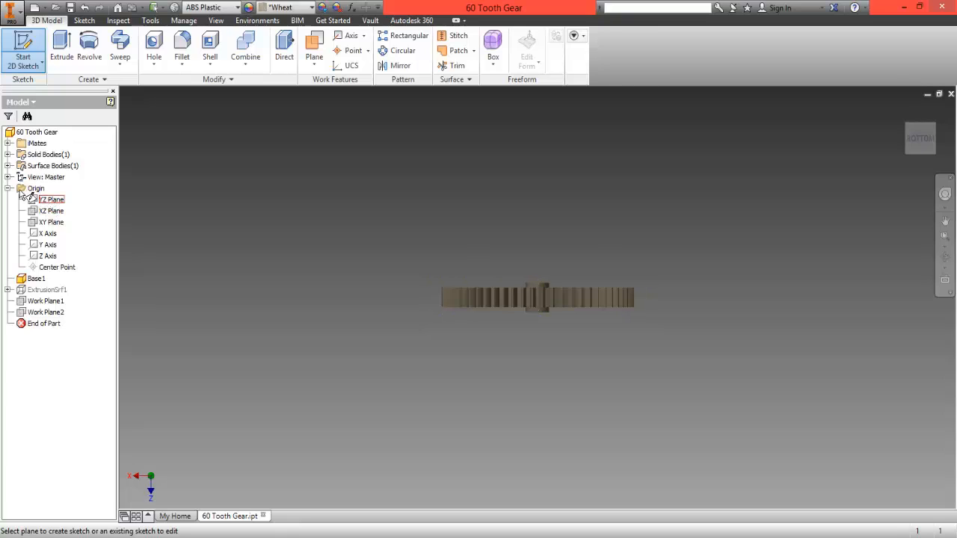
{"action": "left_click", "coordinate": [932, 131]}
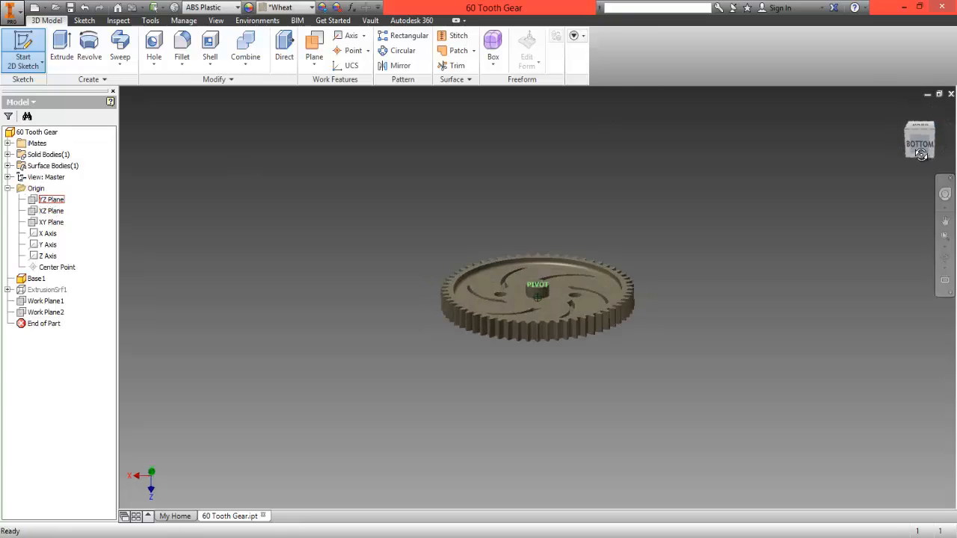
{"action": "left_click", "coordinate": [52, 223]}
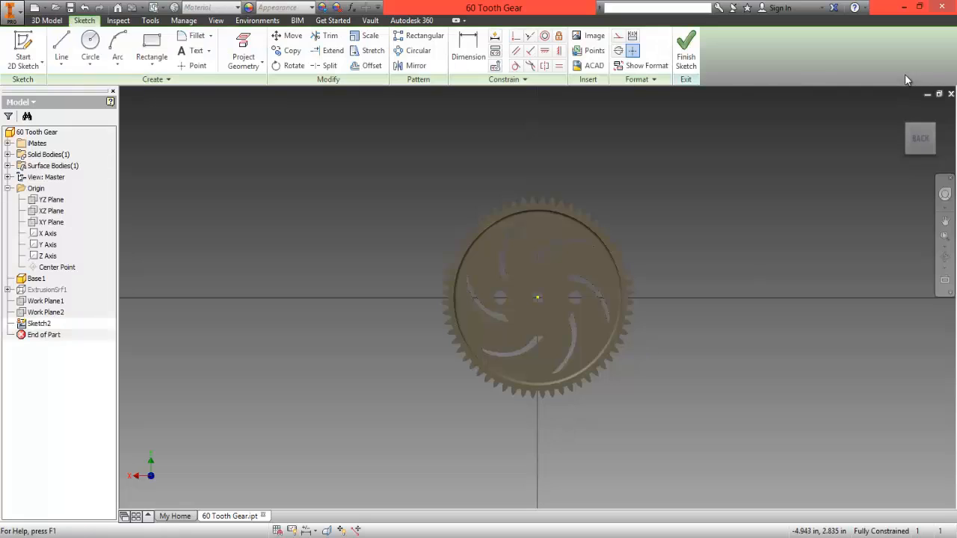
{"action": "left_click", "coordinate": [918, 156]}
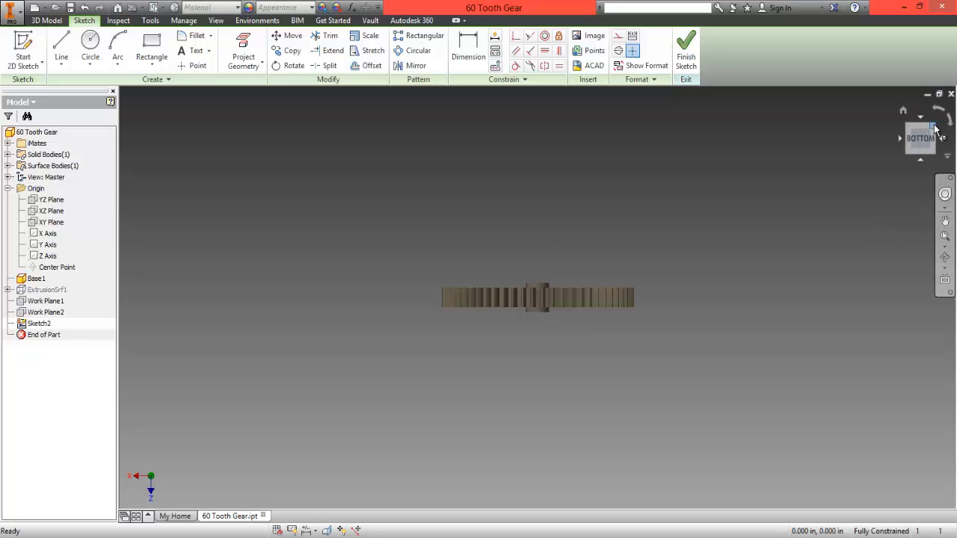
{"action": "left_click_drag", "start_coordinate": [933, 129], "coordinate": [914, 146]}
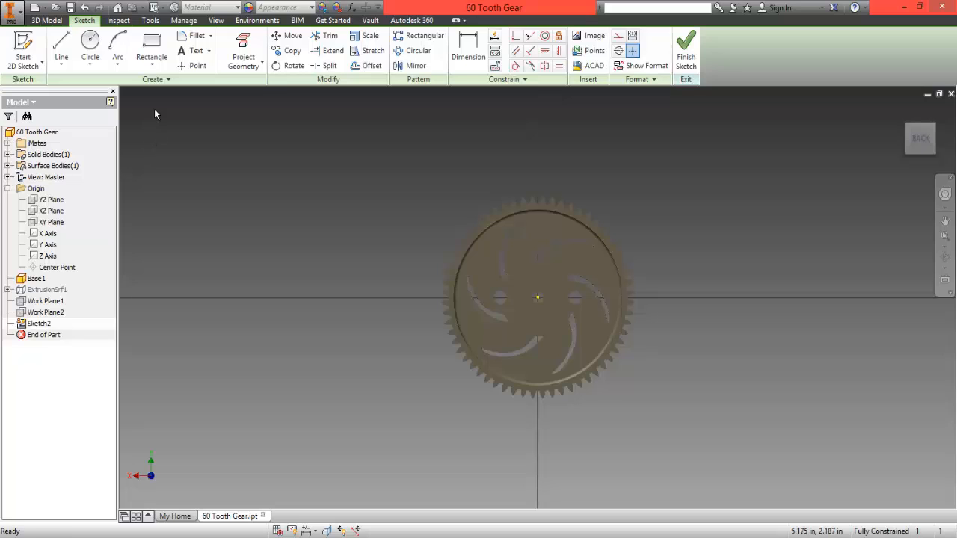
{"action": "left_click", "coordinate": [90, 41]}
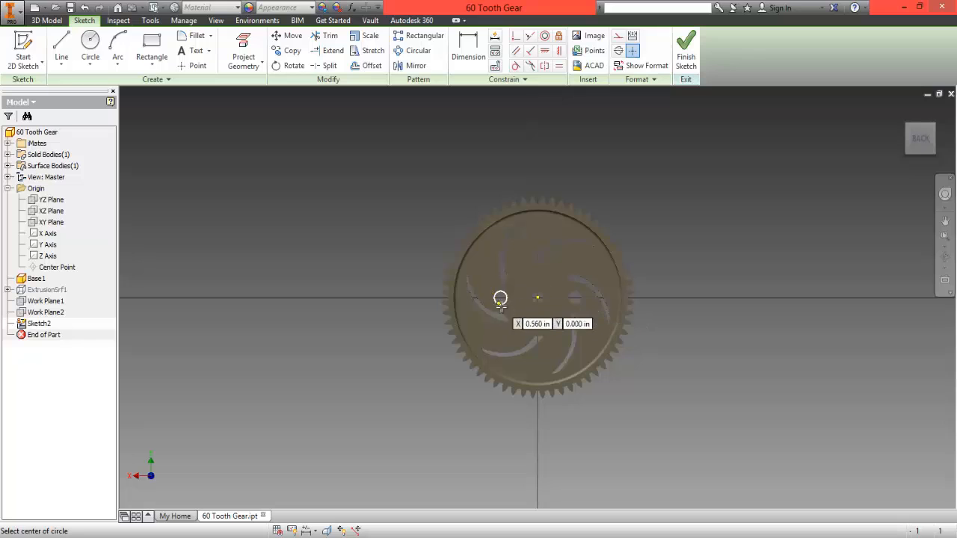
{"action": "scroll", "coordinate": [500, 297], "scroll_direction": "up", "scroll_amount": 3}
{"action": "scroll", "coordinate": [500, 298], "scroll_direction": "down", "scroll_amount": 4}
{"action": "scroll", "coordinate": [499, 297], "scroll_direction": "down", "scroll_amount": 2}
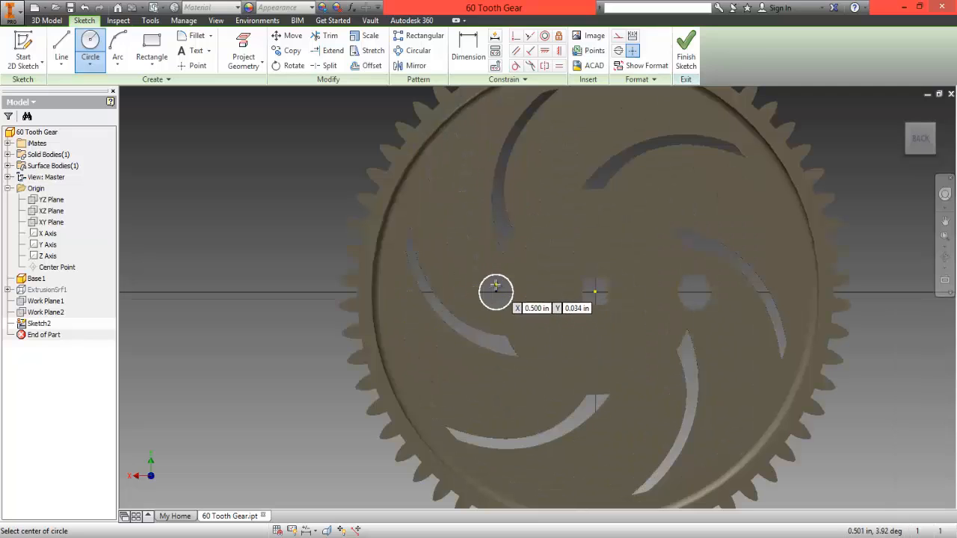
{"action": "left_click", "coordinate": [495, 292]}
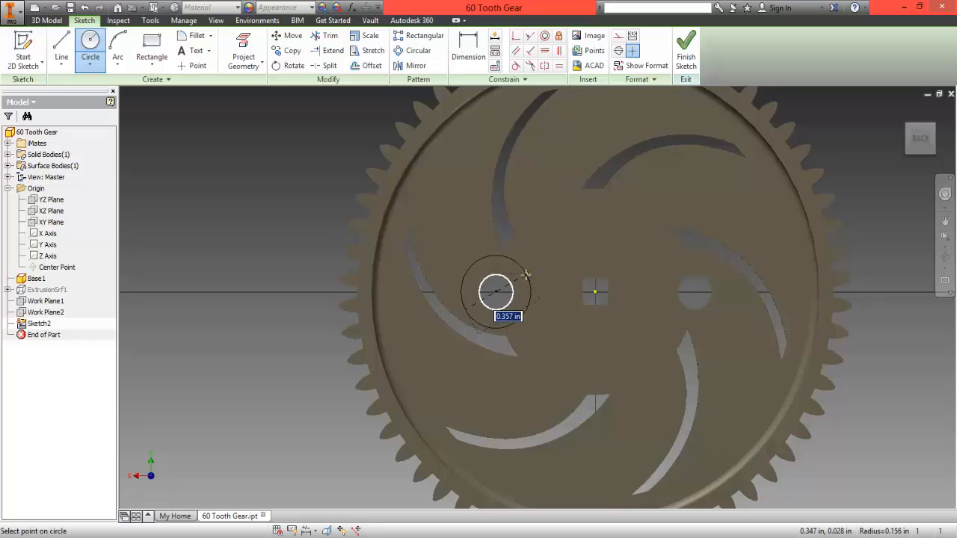
{"action": "right_click", "coordinate": [286, 217]}
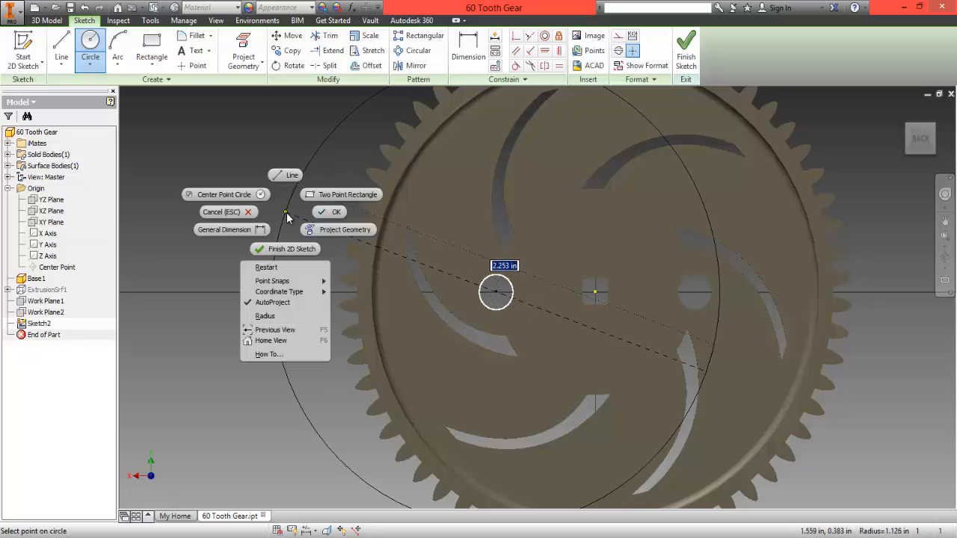
{"action": "left_click", "coordinate": [326, 215]}
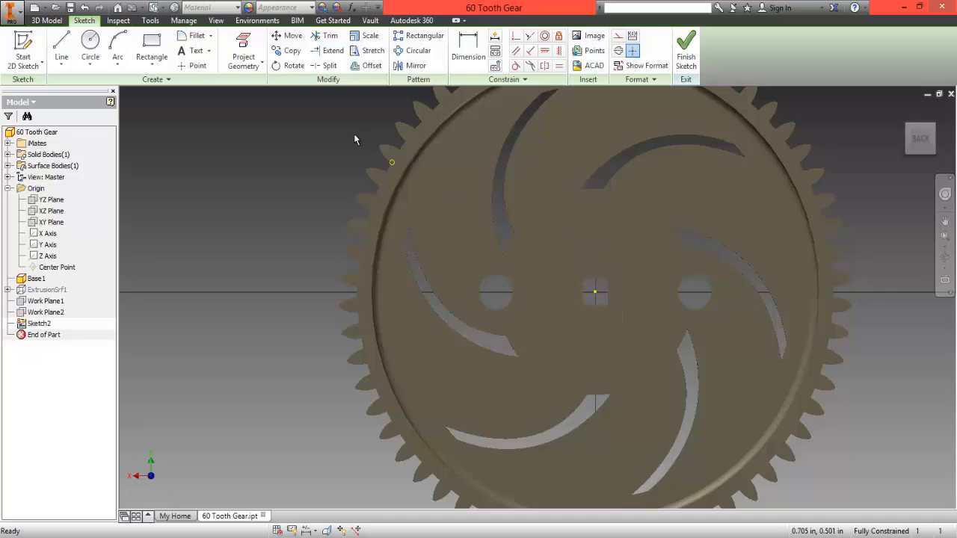
Project the gear's cut edges into the sketch with Project Cut Edges
{"action": "left_click", "coordinate": [257, 66]}
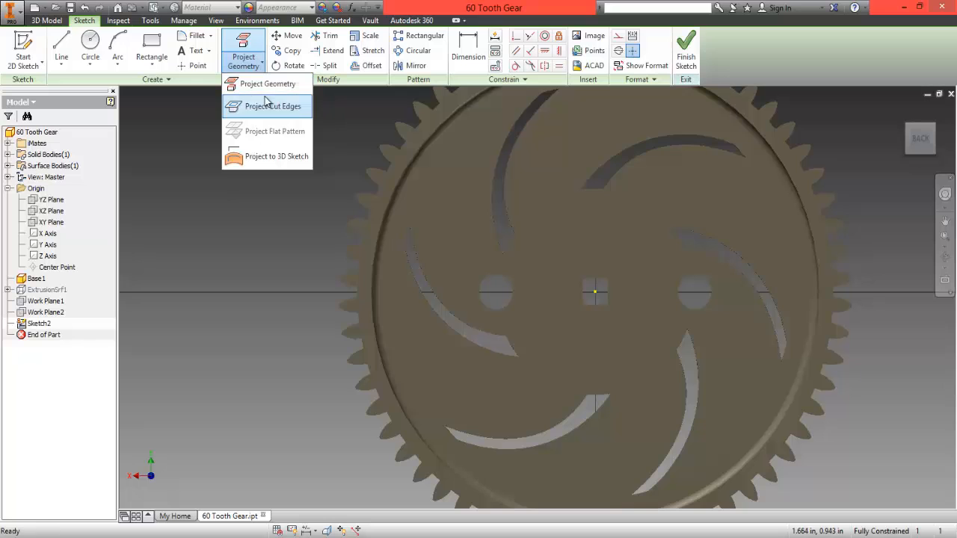
{"action": "left_click", "coordinate": [261, 86]}
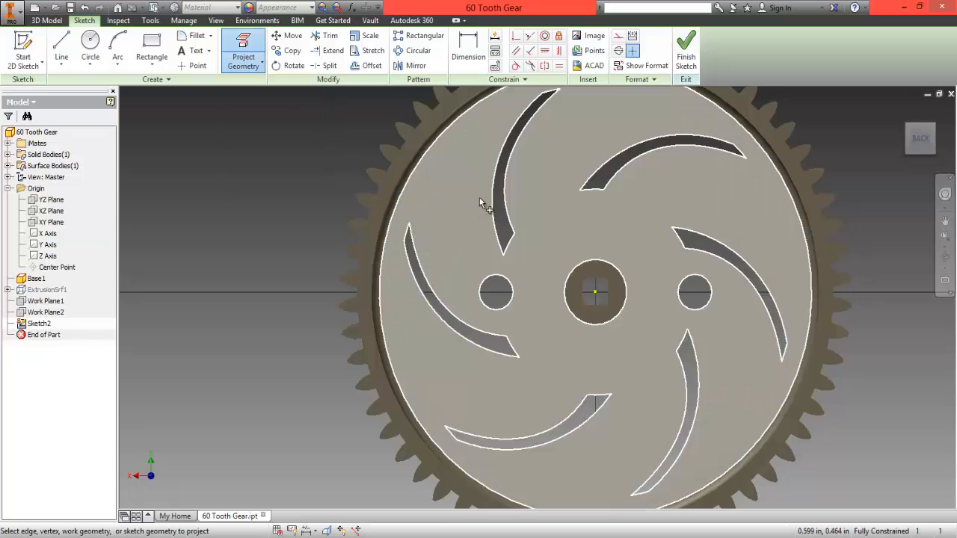
{"action": "left_click", "coordinate": [262, 66]}
{"action": "left_click", "coordinate": [278, 111]}
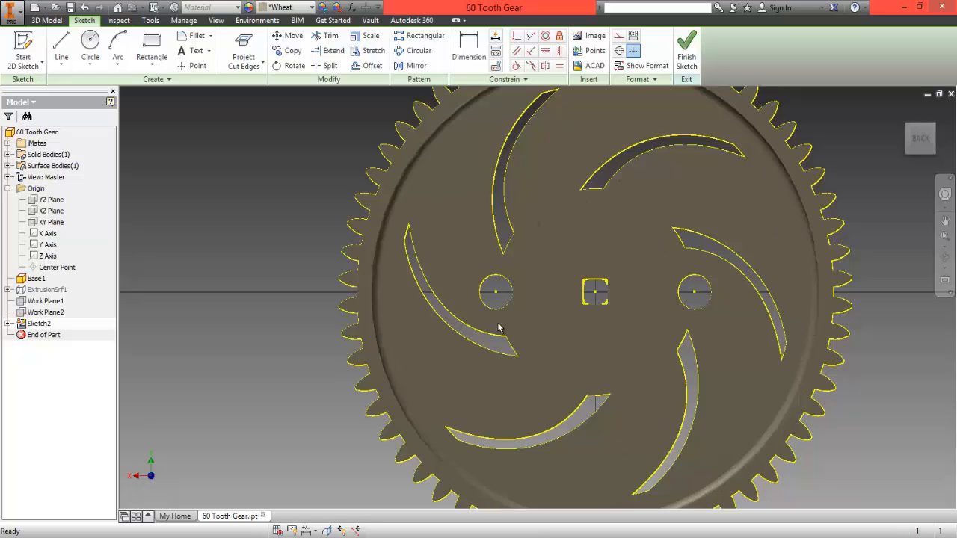
Draw two concentric circles centred on the round hole left of the square bore, one matching the hole and a larger one around it
{"action": "left_click", "coordinate": [89, 46]}
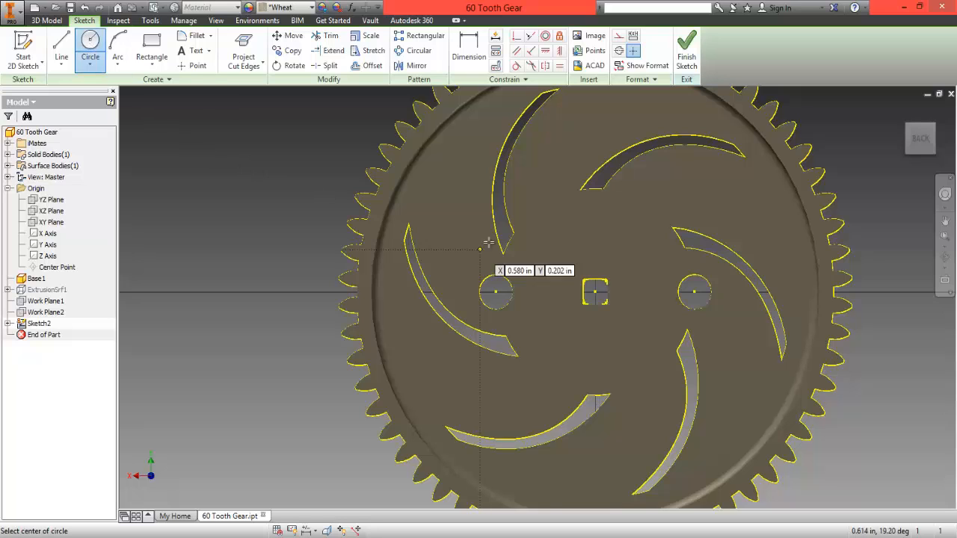
{"action": "left_click", "coordinate": [496, 291]}
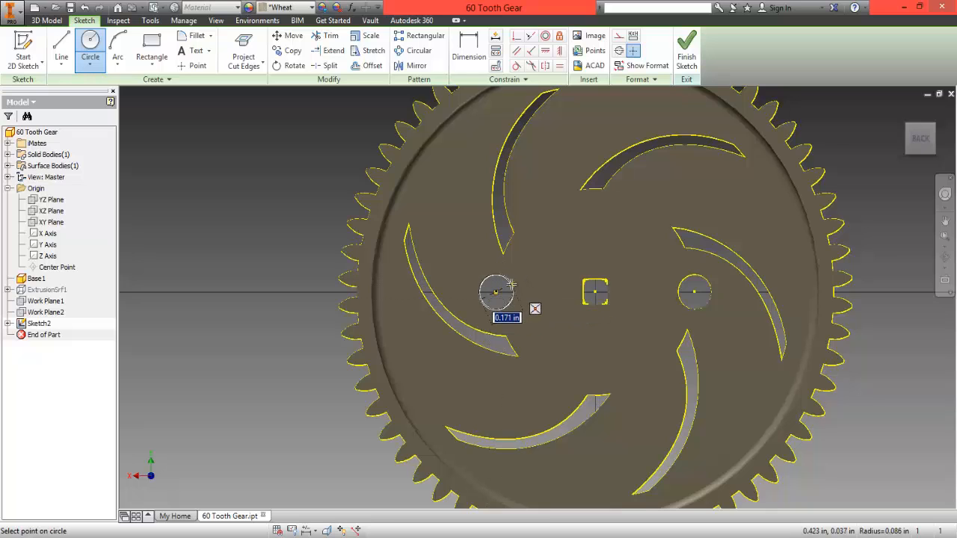
{"action": "left_click", "coordinate": [511, 284]}
{"action": "left_click", "coordinate": [595, 292]}
{"action": "left_click", "coordinate": [626, 291]}
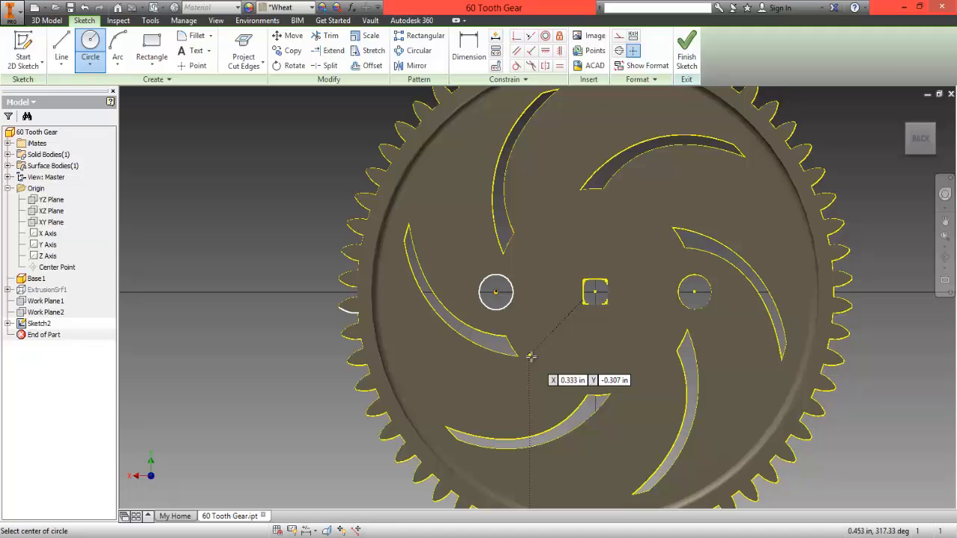
{"action": "key", "text": "Escape"}
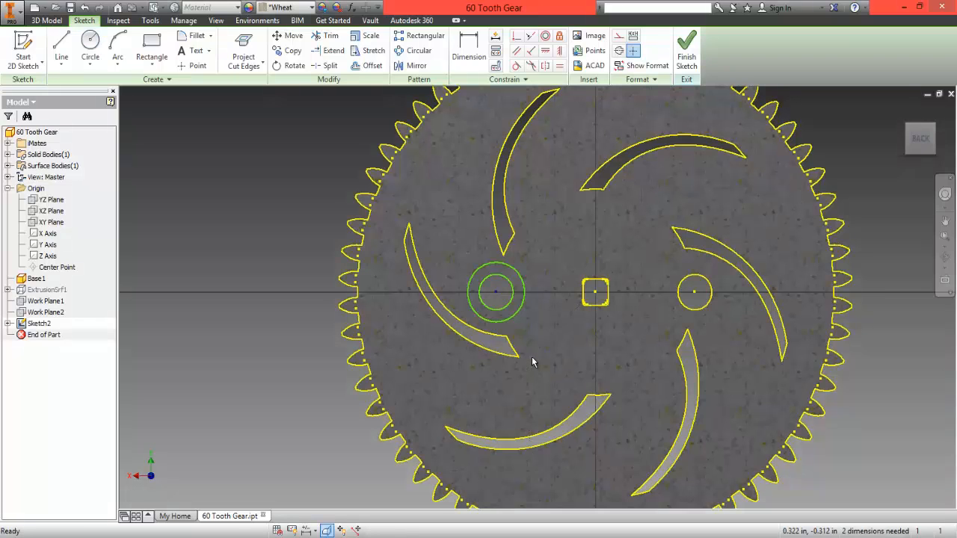
Draw two concentric circles centred on the round hole right of the square bore, about 0.29 in and hole-sized, and finish the sketch
{"action": "left_click", "coordinate": [924, 143]}
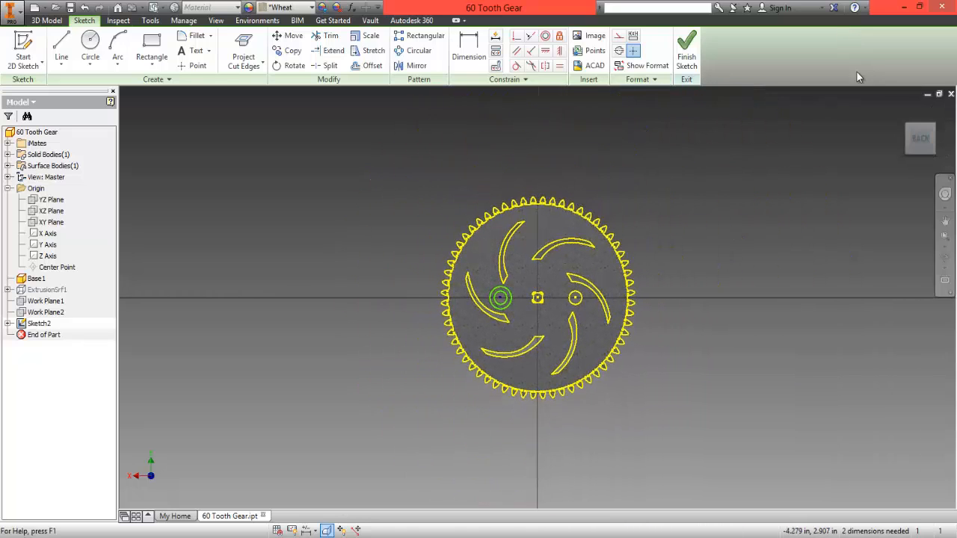
{"action": "scroll", "coordinate": [512, 310], "scroll_direction": "down", "scroll_amount": 2}
{"action": "scroll", "coordinate": [512, 310], "scroll_direction": "up", "scroll_amount": 5}
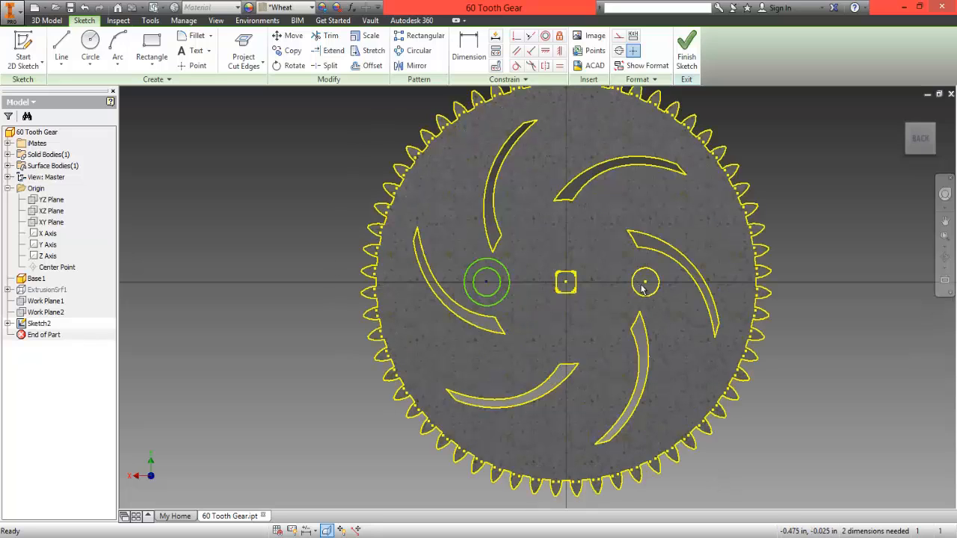
{"action": "left_click", "coordinate": [90, 45]}
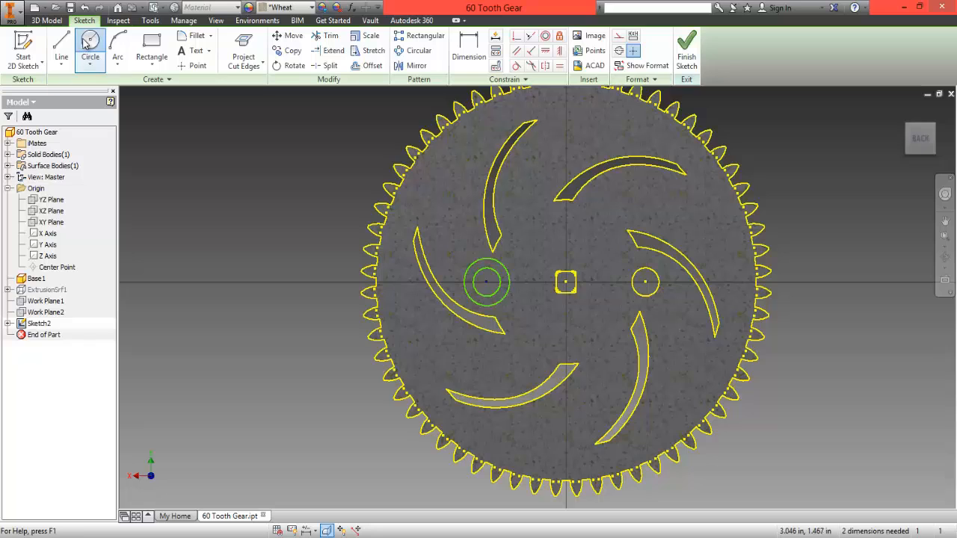
{"action": "left_click", "coordinate": [645, 281]}
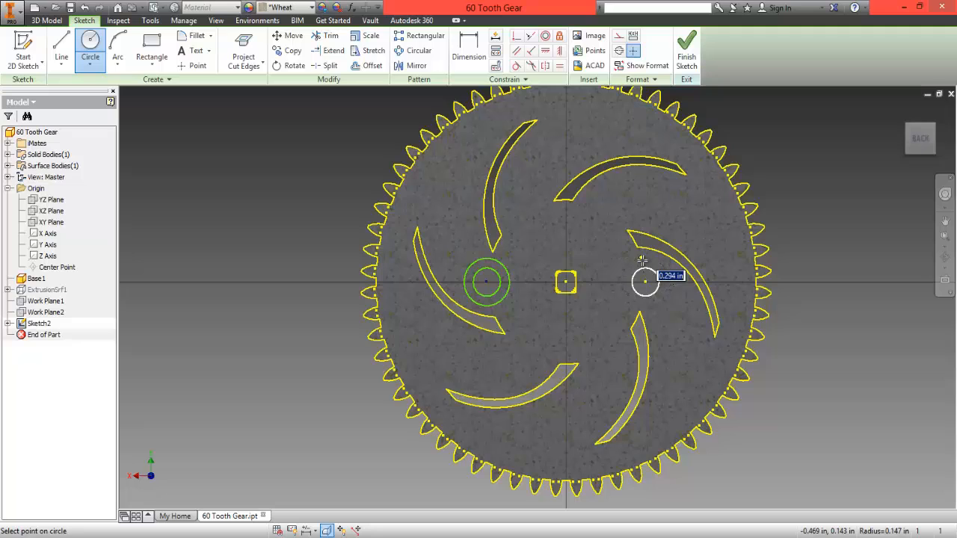
{"action": "left_click", "coordinate": [641, 259]}
{"action": "left_click", "coordinate": [645, 283]}
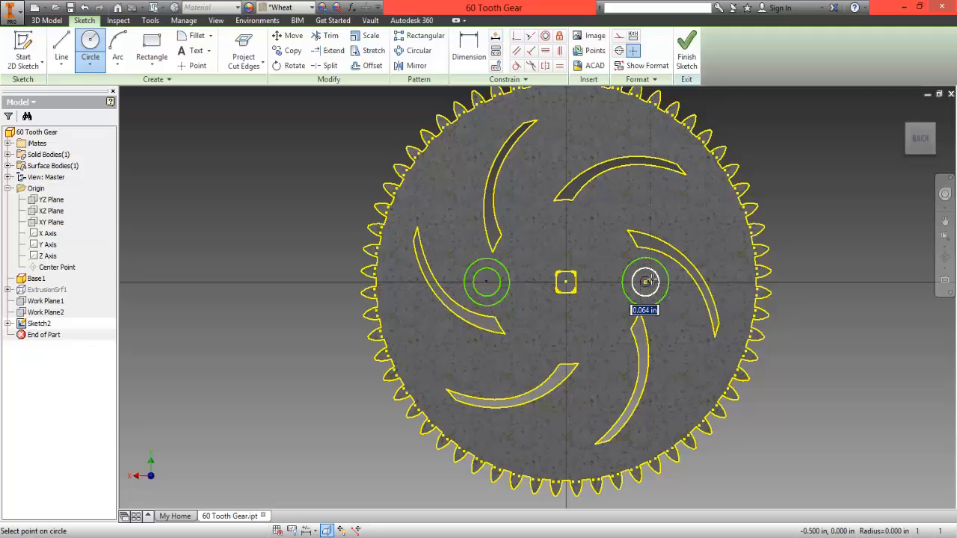
{"action": "left_click", "coordinate": [653, 273]}
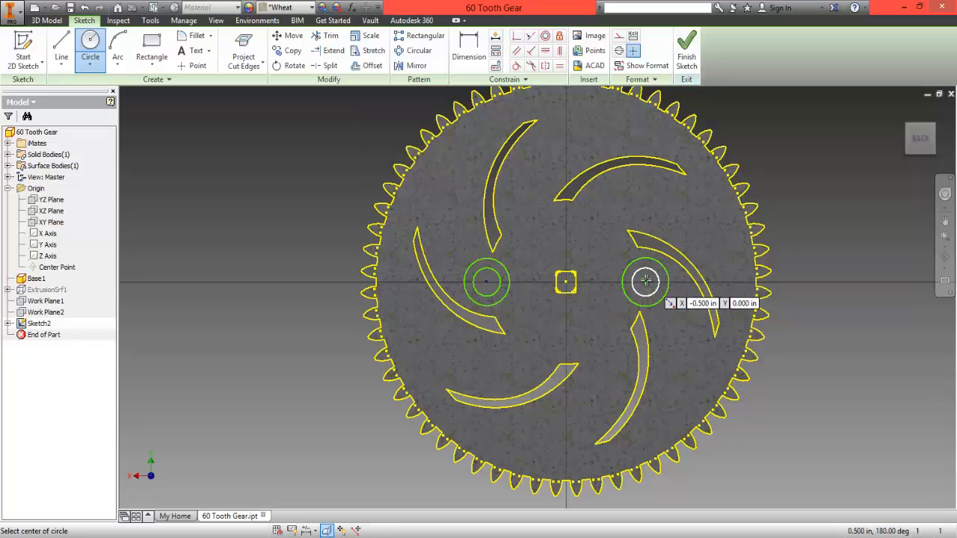
{"action": "scroll", "coordinate": [645, 281], "scroll_direction": "down", "scroll_amount": 2}
{"action": "scroll", "coordinate": [644, 279], "scroll_direction": "up", "scroll_amount": 5}
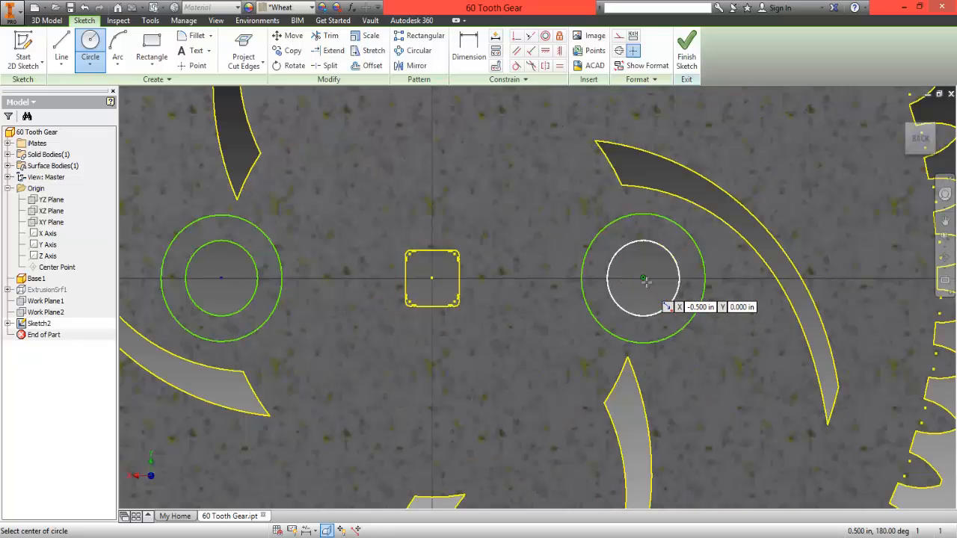
{"action": "left_click", "coordinate": [644, 277]}
{"action": "left_click", "coordinate": [666, 251]}
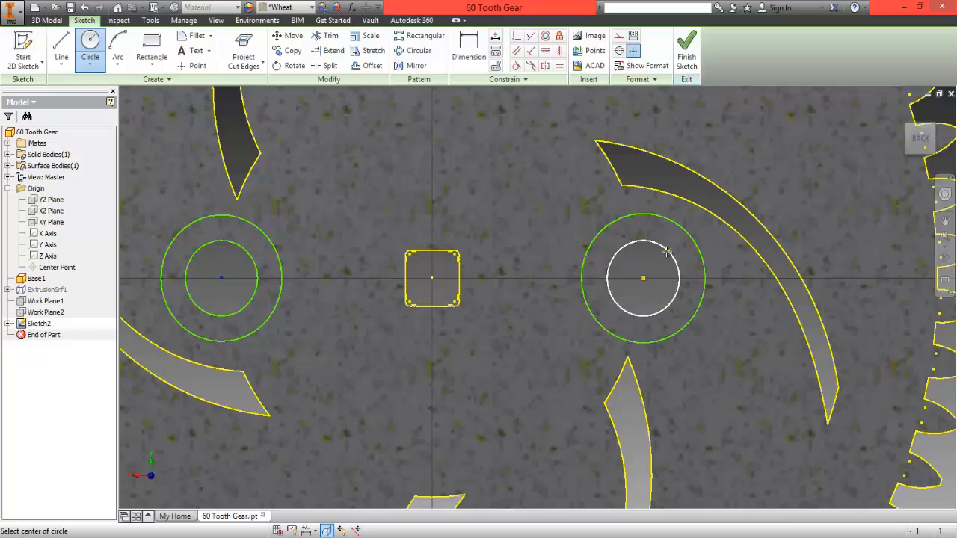
{"action": "left_click", "coordinate": [686, 49]}
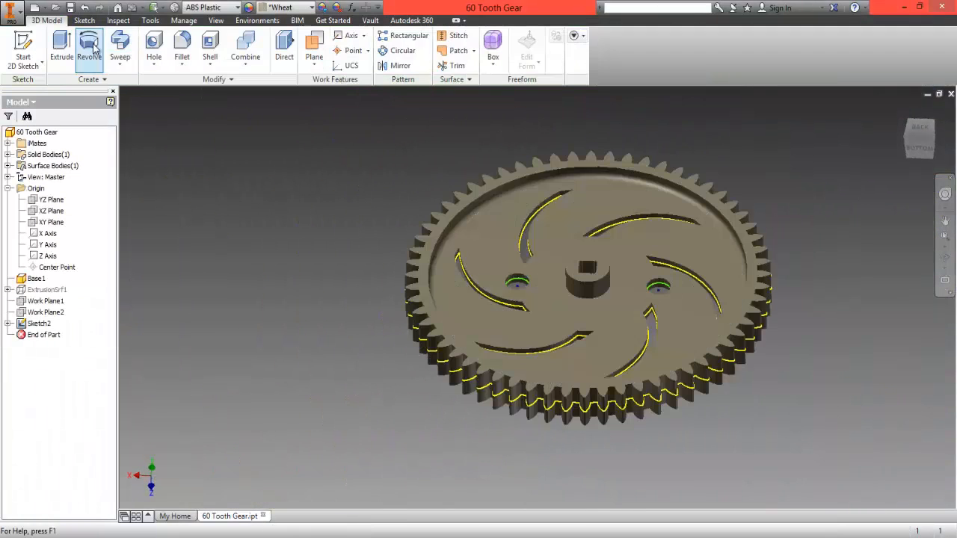
Start an extrusion using both ring-shaped profiles around the gear's two round holes
{"action": "left_click", "coordinate": [532, 288]}
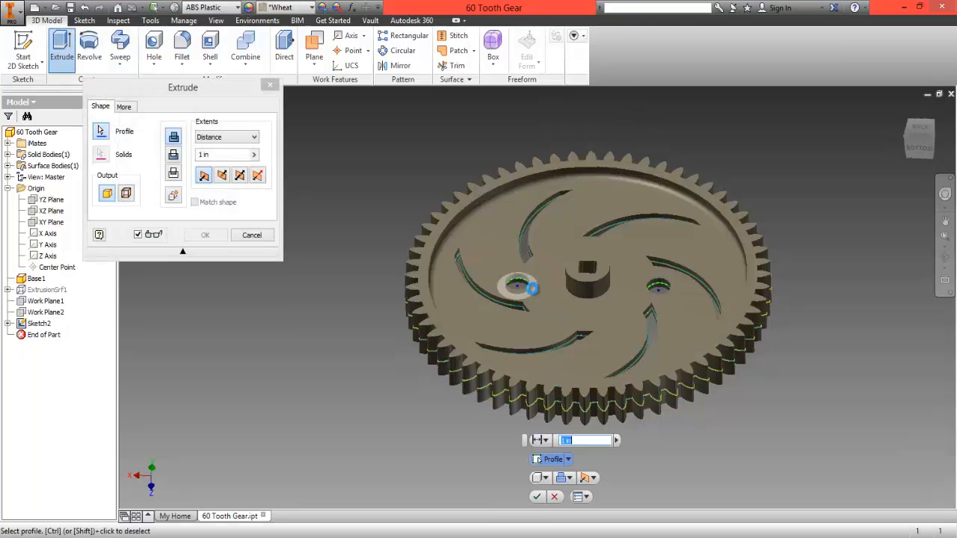
{"action": "left_click_drag", "start_coordinate": [521, 434], "coordinate": [511, 228]}
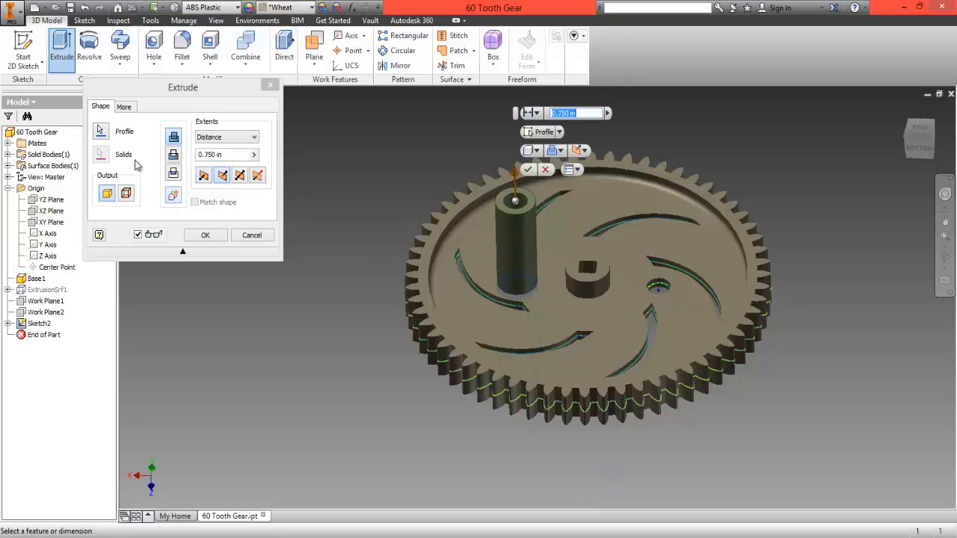
{"action": "left_click", "coordinate": [101, 132]}
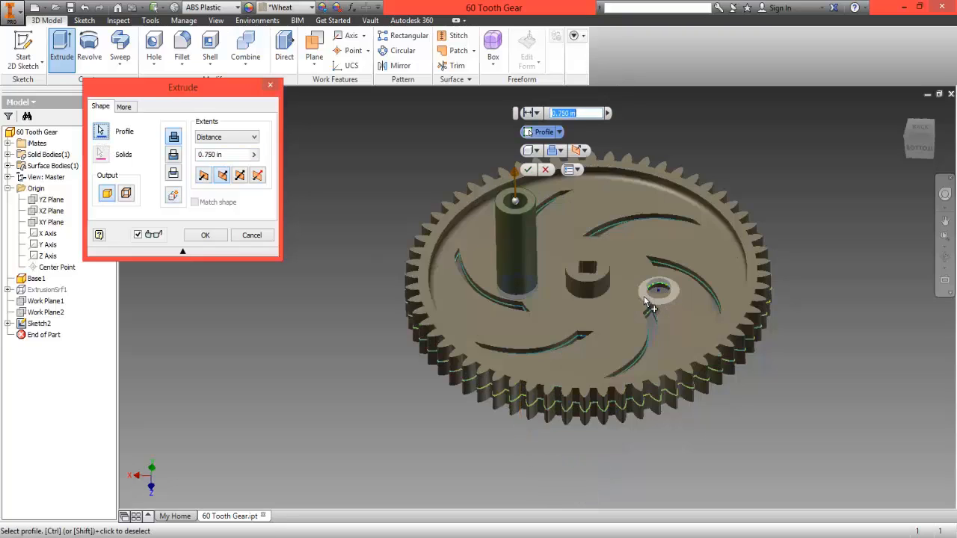
{"action": "left_click", "coordinate": [645, 294]}
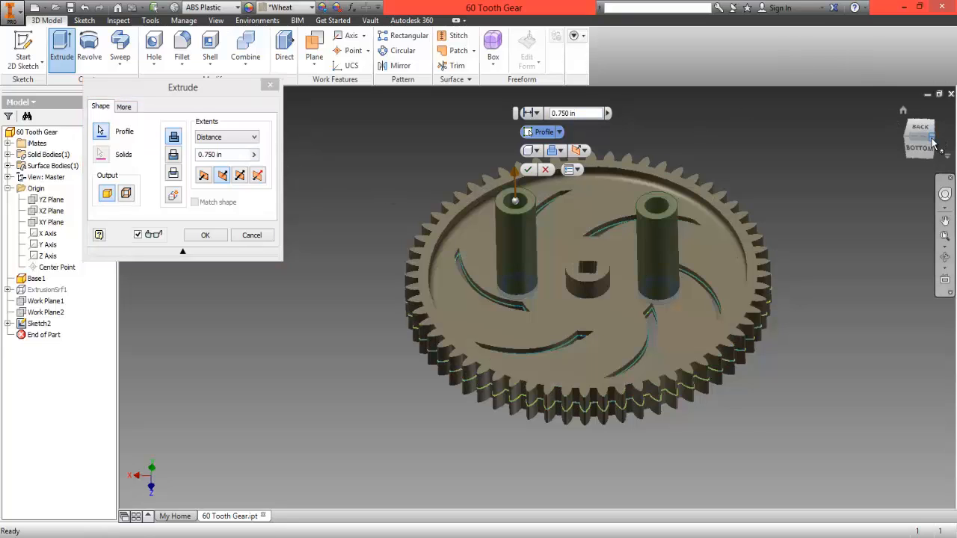
Extrude the two rings symmetrically about the sketch plane with a total distance of 50 mm
{"action": "mouse_move", "coordinate": [931, 142]}
{"action": "left_mouse_down"}
{"action": "mouse_move", "coordinate": [713, 265]}
{"action": "mouse_move", "coordinate": [635, 259]}
{"action": "left_mouse_up"}
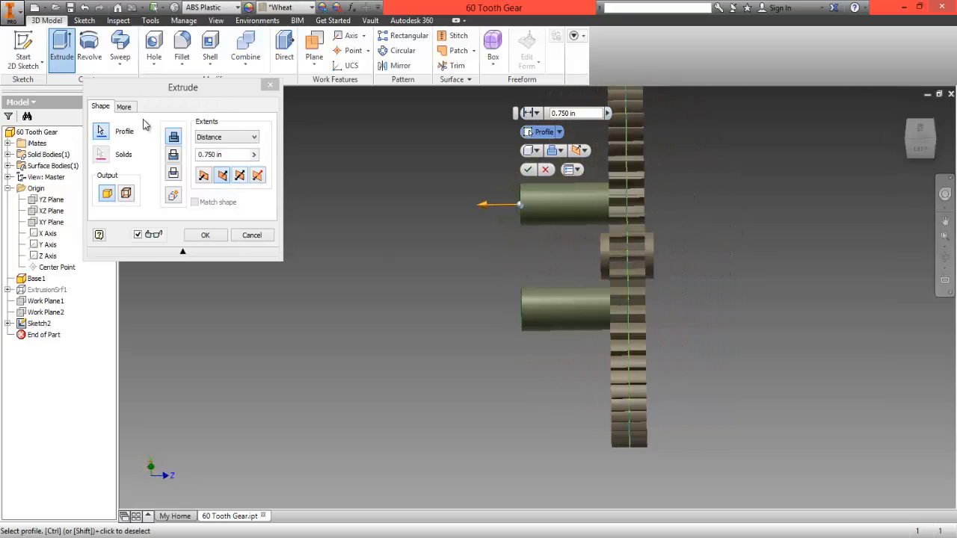
{"action": "left_click", "coordinate": [257, 175]}
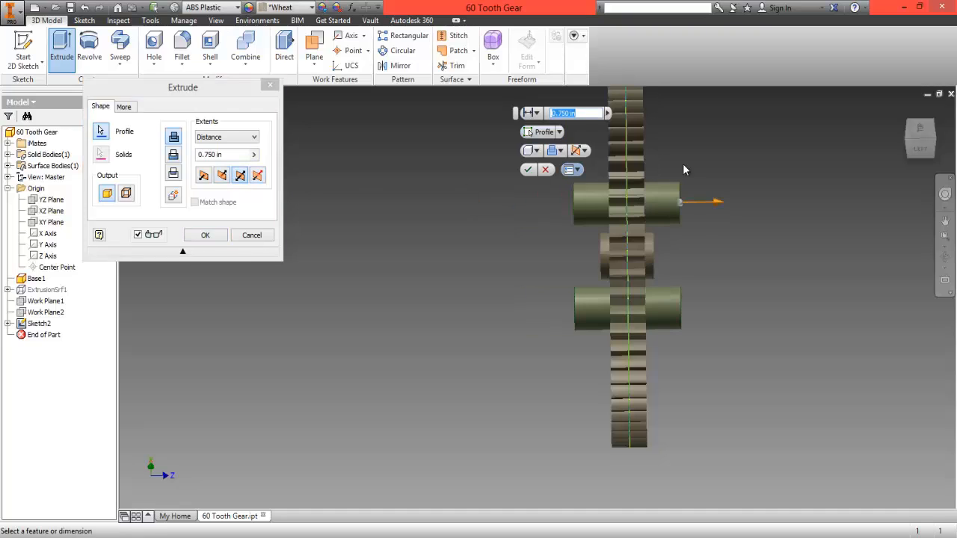
{"action": "left_click_drag", "start_coordinate": [715, 204], "coordinate": [788, 210]}
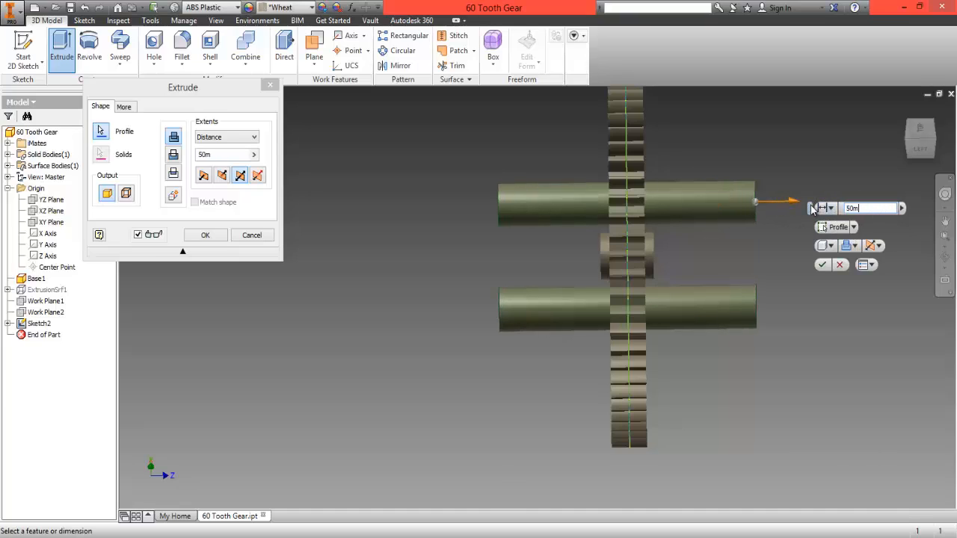
{"action": "key", "text": "Tab"}
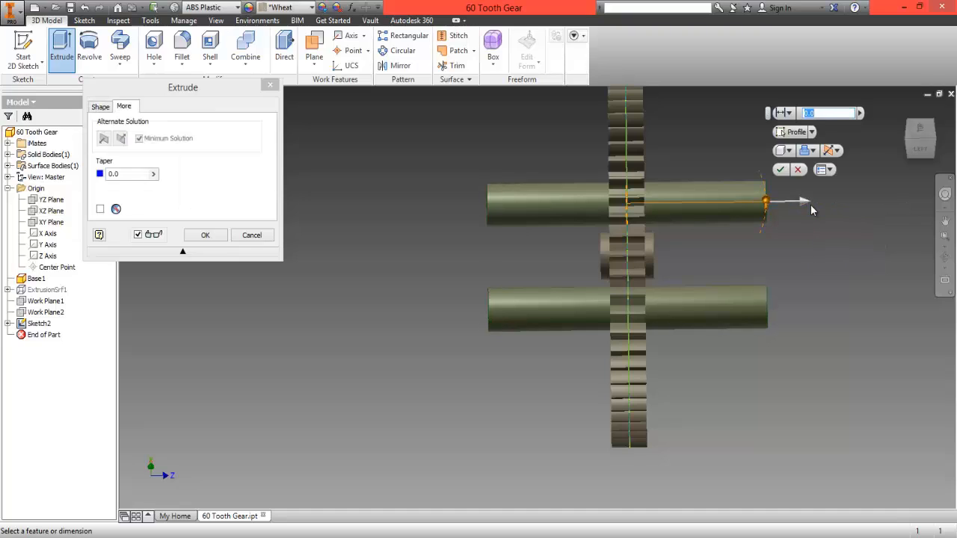
{"action": "left_click", "coordinate": [781, 171]}
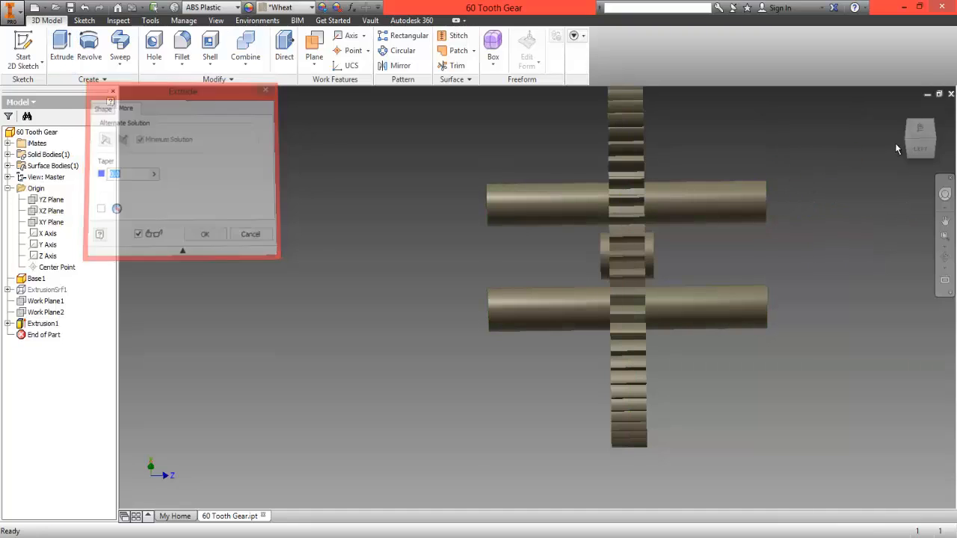
Create a new 2D sketch on the end face of one of the extruded tubes
{"action": "left_click", "coordinate": [908, 121]}
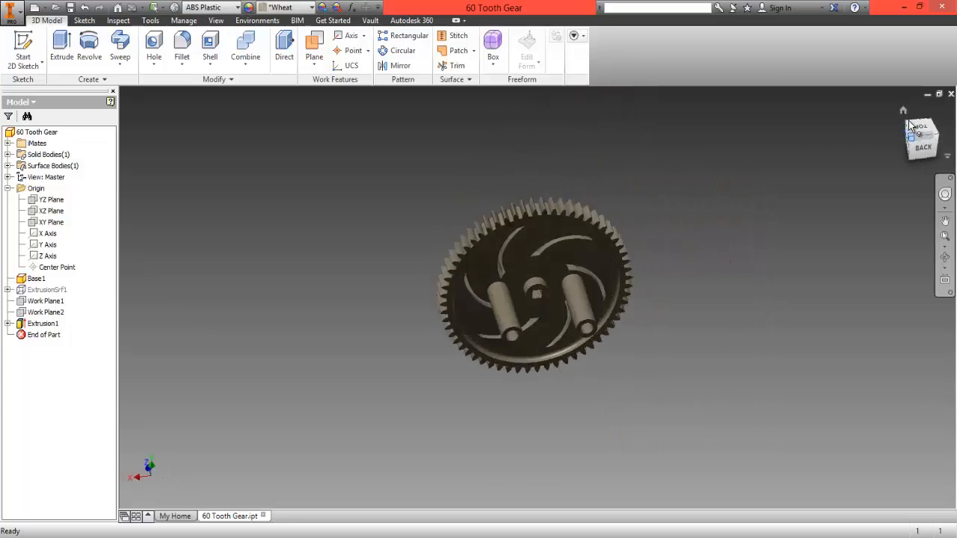
{"action": "mouse_move", "coordinate": [925, 160]}
{"action": "left_mouse_down"}
{"action": "mouse_move", "coordinate": [146, 186]}
{"action": "mouse_move", "coordinate": [937, 228]}
{"action": "mouse_move", "coordinate": [886, 188]}
{"action": "mouse_move", "coordinate": [874, 125]}
{"action": "mouse_move", "coordinate": [822, 107]}
{"action": "mouse_move", "coordinate": [817, 486]}
{"action": "mouse_move", "coordinate": [781, 141]}
{"action": "mouse_move", "coordinate": [801, 117]}
{"action": "mouse_move", "coordinate": [803, 88]}
{"action": "mouse_move", "coordinate": [799, 96]}
{"action": "mouse_move", "coordinate": [843, 101]}
{"action": "mouse_move", "coordinate": [784, 436]}
{"action": "mouse_move", "coordinate": [694, 433]}
{"action": "mouse_move", "coordinate": [663, 378]}
{"action": "mouse_move", "coordinate": [625, 378]}
{"action": "left_mouse_up"}
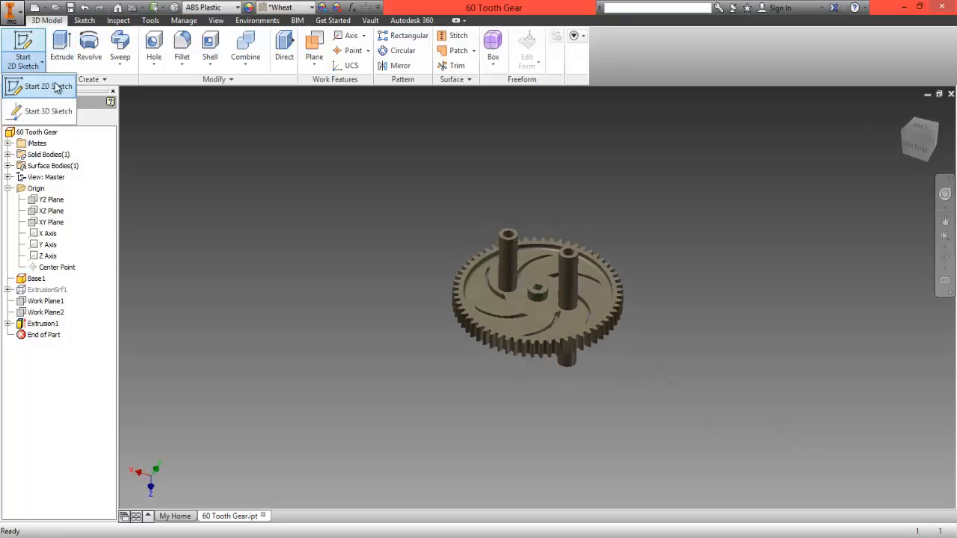
{"action": "left_click", "coordinate": [508, 237]}
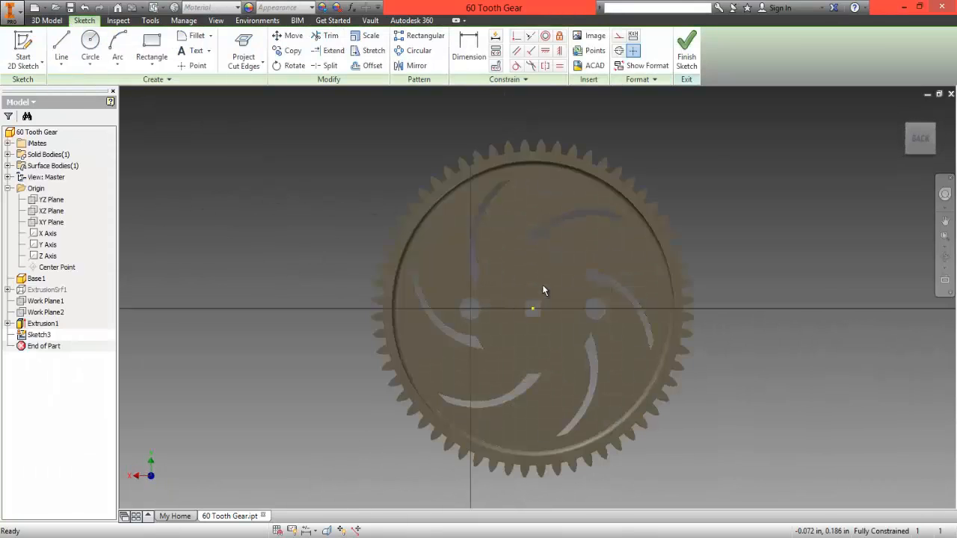
Draw circles centred on the square bore, one matching the hub and one reaching the gear's tooth tips
{"action": "left_click", "coordinate": [89, 45]}
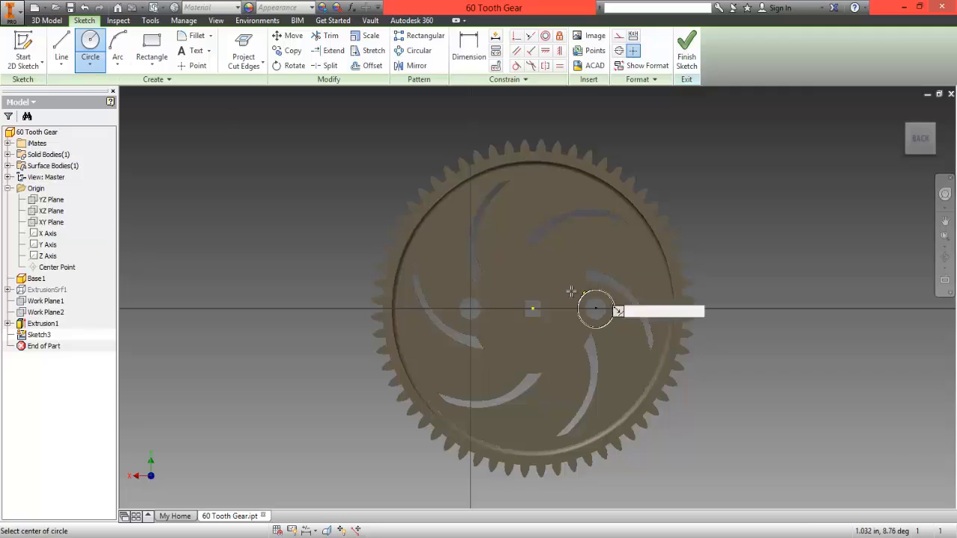
{"action": "left_click", "coordinate": [532, 309]}
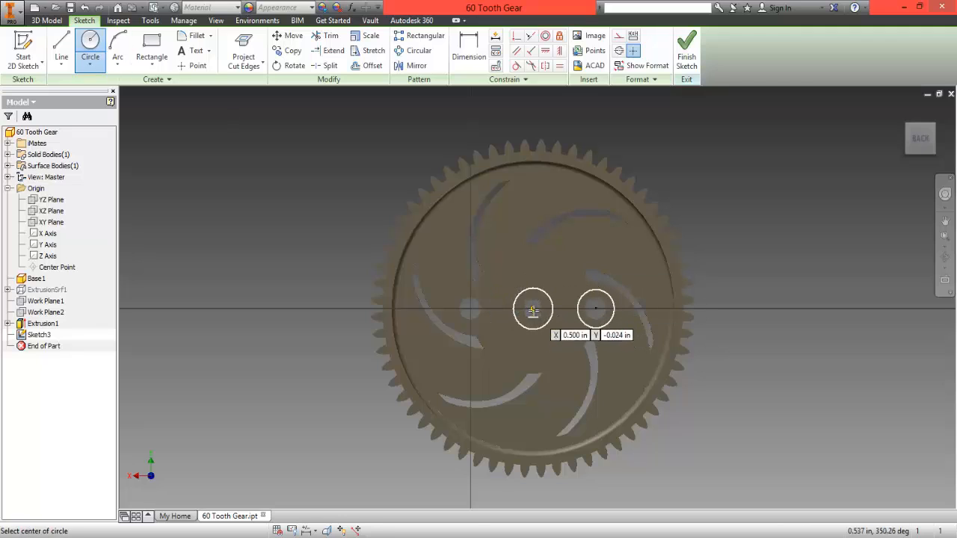
{"action": "left_click", "coordinate": [674, 224]}
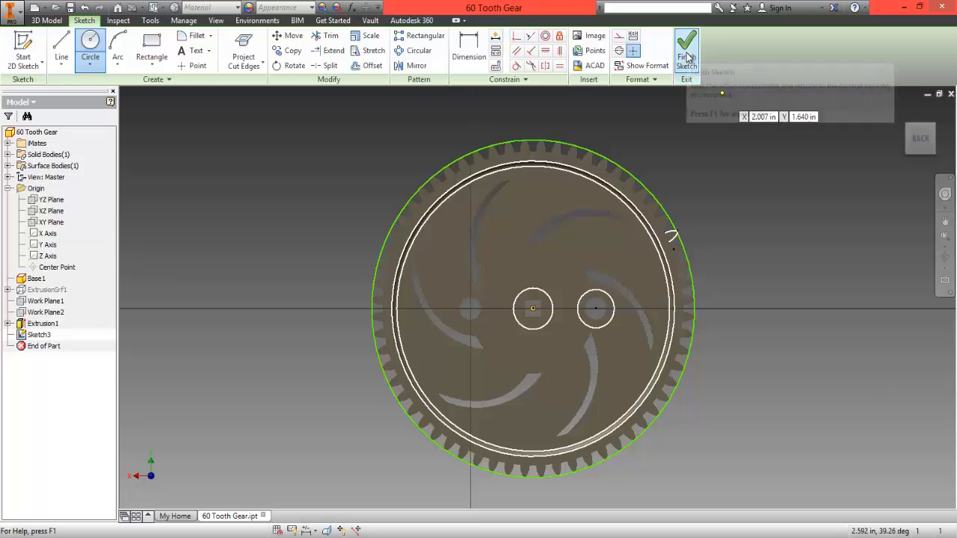
Draw circles matching the bores of both tubes, centred on them, and finish the sketch
{"action": "left_click", "coordinate": [596, 308]}
{"action": "left_click", "coordinate": [600, 300]}
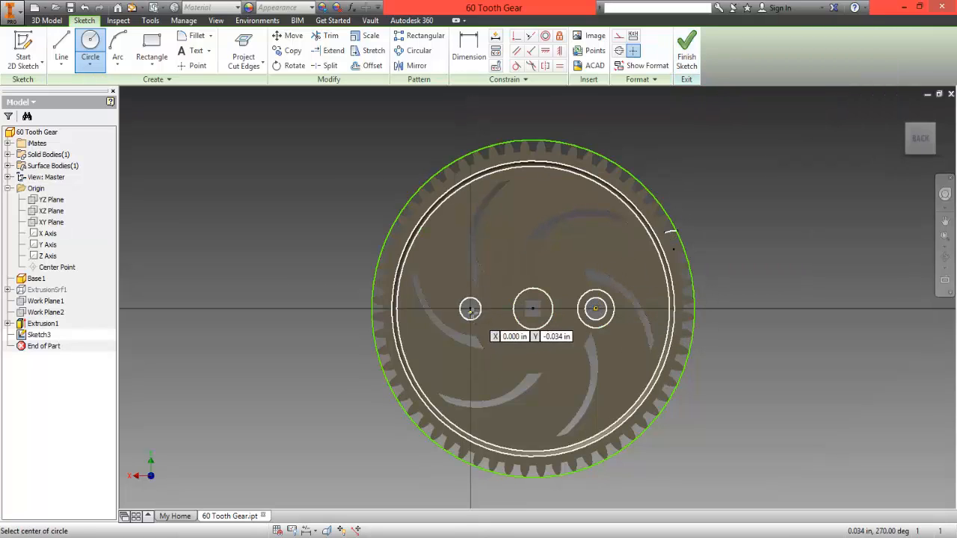
{"action": "left_click", "coordinate": [469, 308]}
{"action": "left_click", "coordinate": [475, 301]}
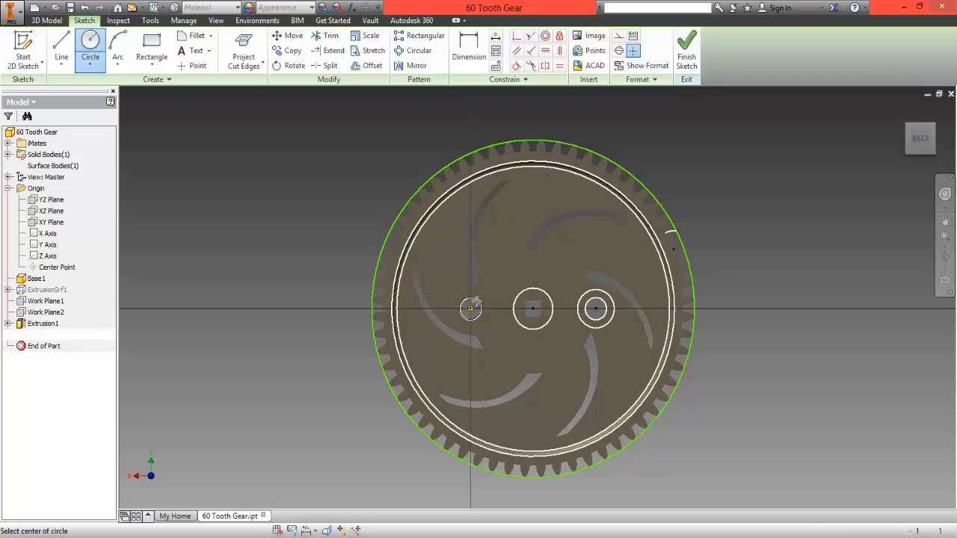
{"action": "left_click", "coordinate": [691, 56]}
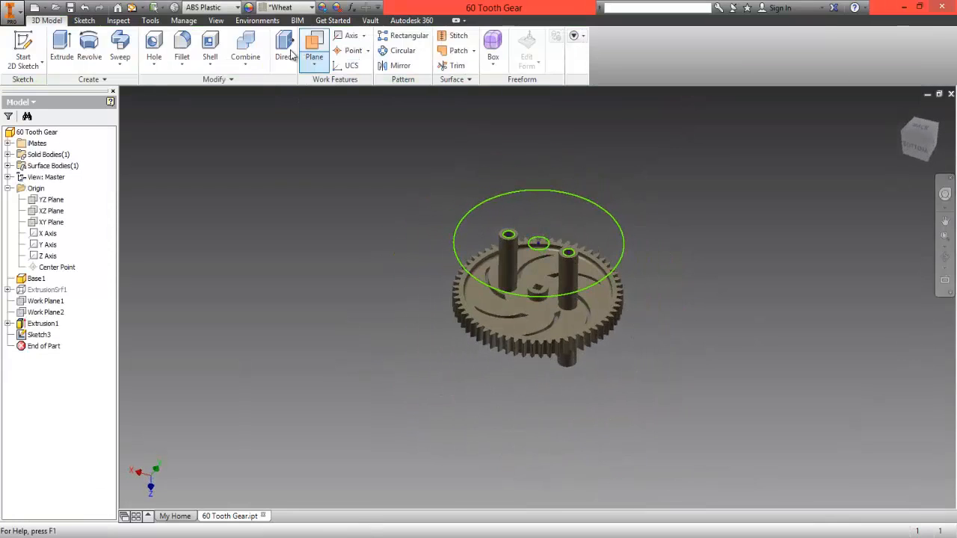
Extrude the large disc profile, leaving the hub and tube holes open, by 2 mm away from the gear
{"action": "left_click", "coordinate": [63, 46]}
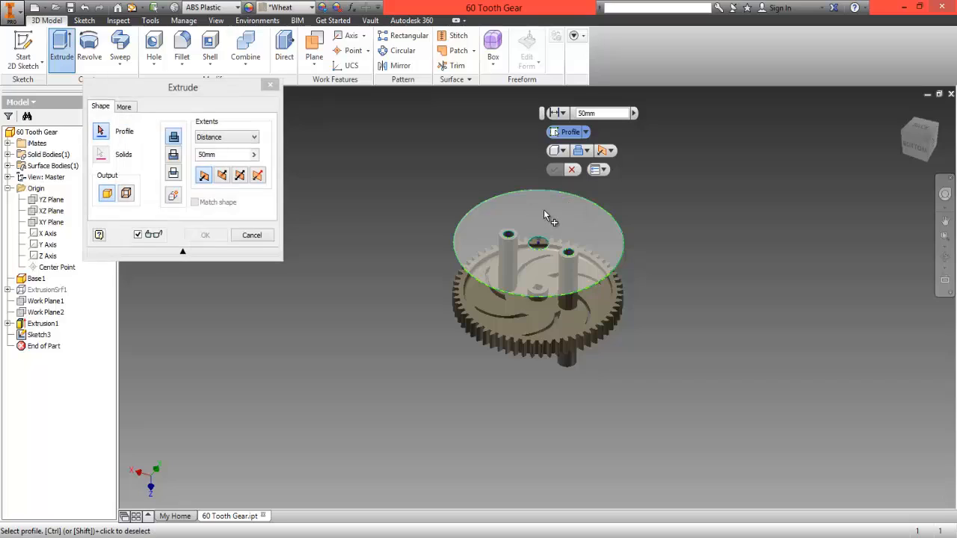
{"action": "left_click", "coordinate": [543, 209]}
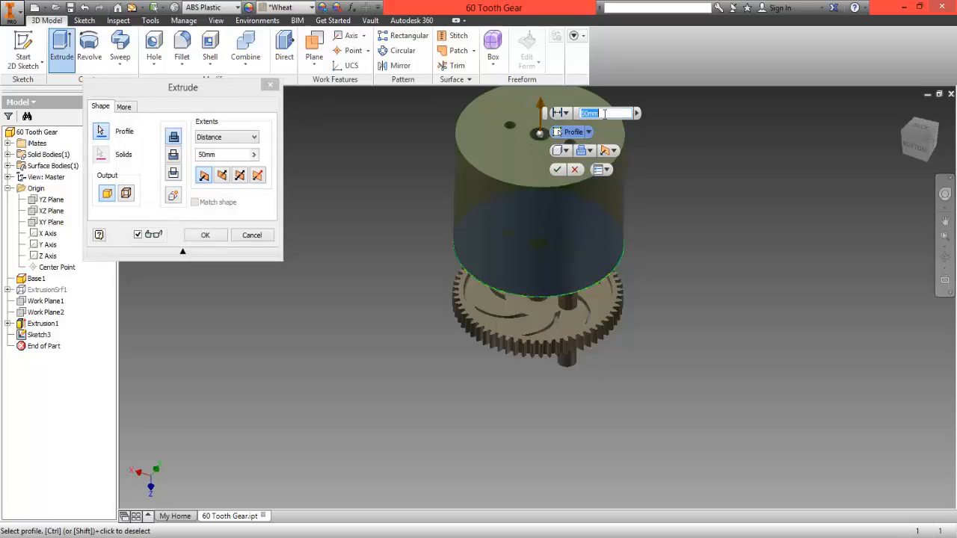
{"action": "type", "text": "2mm"}
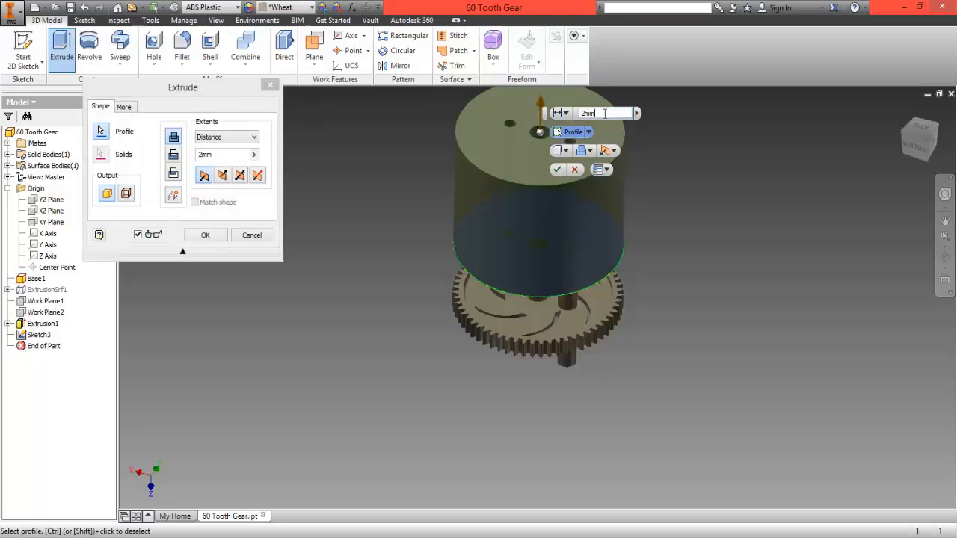
{"action": "key", "text": "Return"}
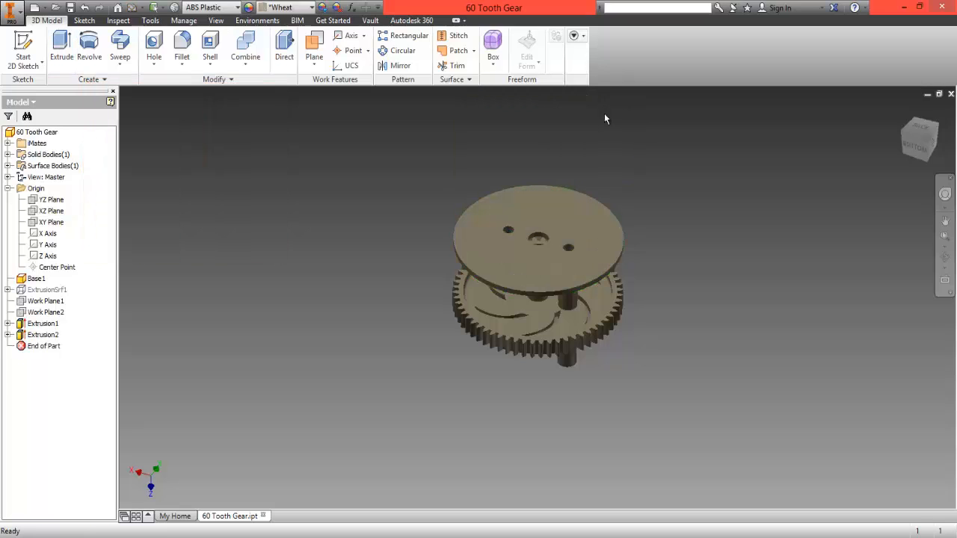
Sketch a circle on the disc's outer face, centred on its rim and reaching almost to the central hole, and finish the sketch
{"action": "left_click_drag", "start_coordinate": [925, 133], "coordinate": [849, 106]}
{"action": "middle_click_drag", "start_coordinate": [848, 105], "coordinate": [850, 119], "text": "shift"}
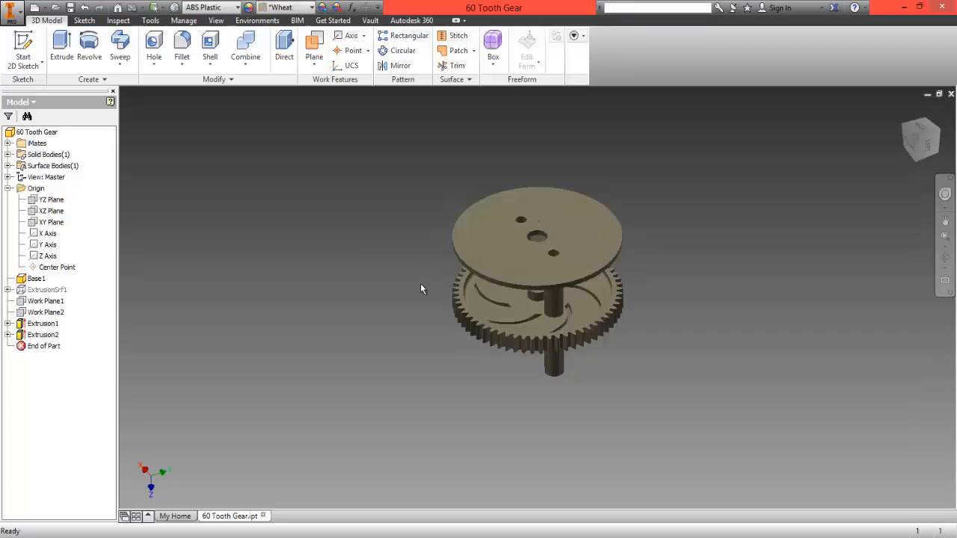
{"action": "left_click", "coordinate": [23, 64]}
{"action": "left_click", "coordinate": [38, 86]}
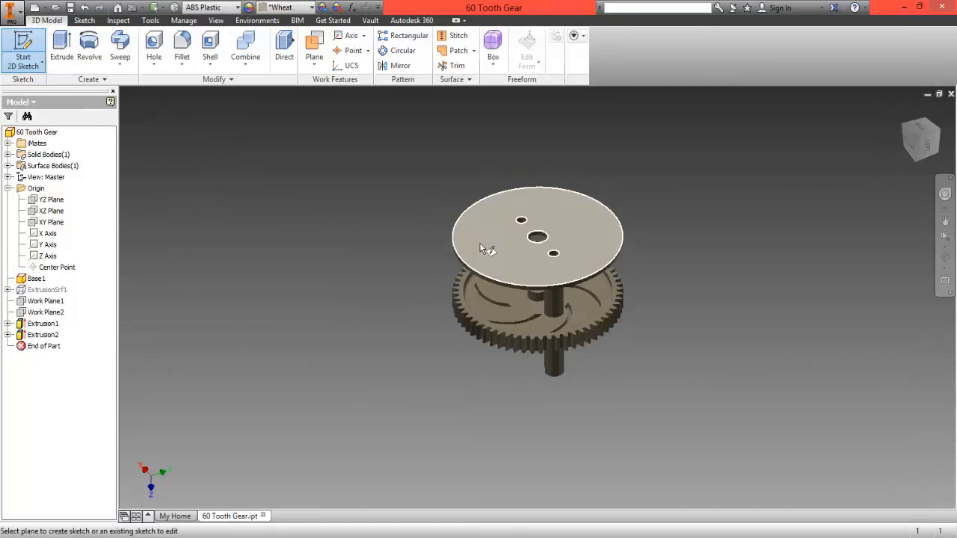
{"action": "left_click", "coordinate": [486, 245]}
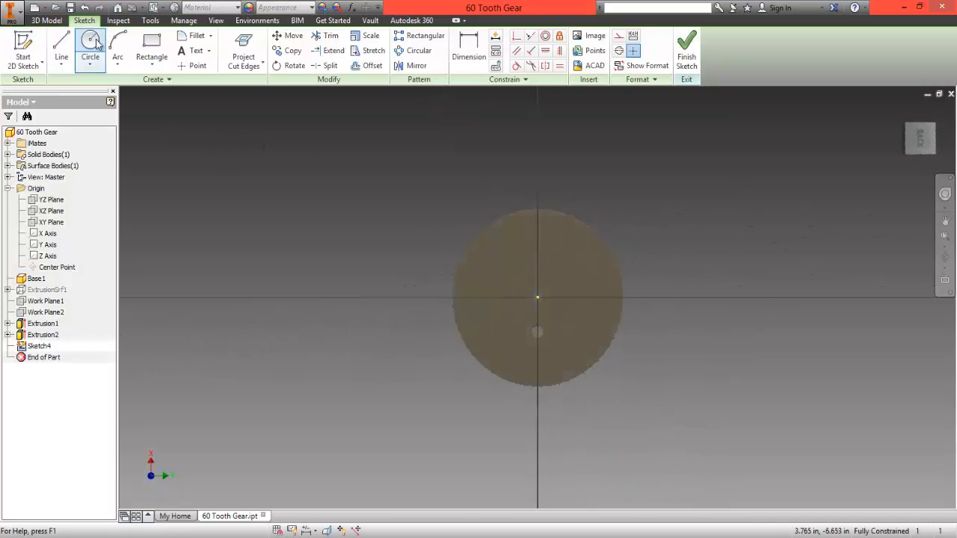
{"action": "left_click", "coordinate": [452, 297]}
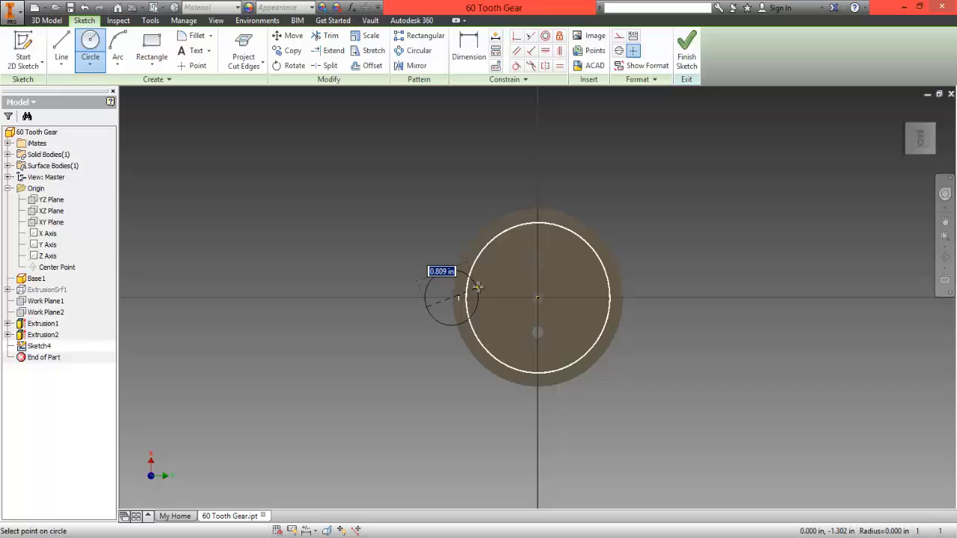
{"action": "left_click", "coordinate": [517, 269]}
{"action": "left_click", "coordinate": [686, 53]}
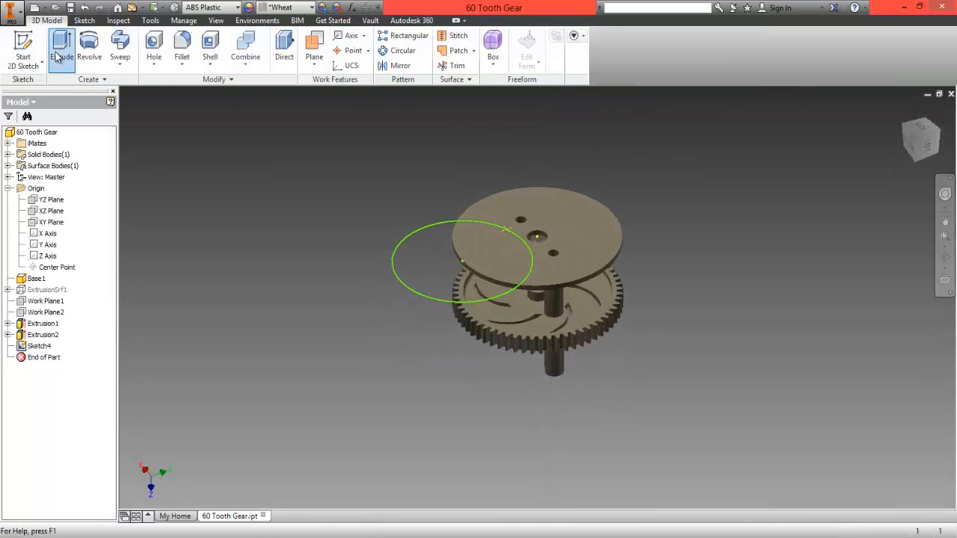
Extrude the circle as a 2.73376 in cut through the disc and the gear below
{"action": "left_click", "coordinate": [62, 49]}
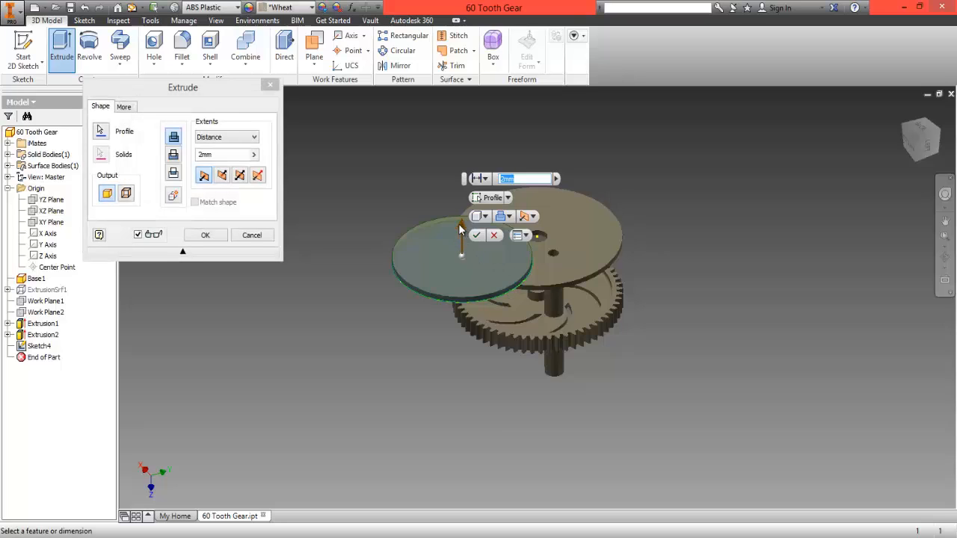
{"action": "left_click_drag", "start_coordinate": [459, 230], "coordinate": [459, 441]}
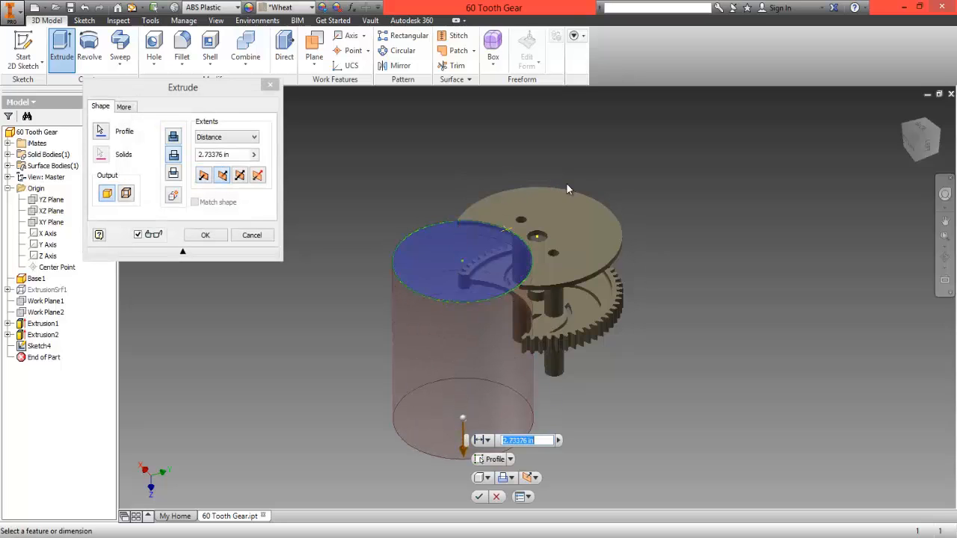
{"action": "left_click", "coordinate": [215, 254]}
{"action": "left_click", "coordinate": [206, 235]}
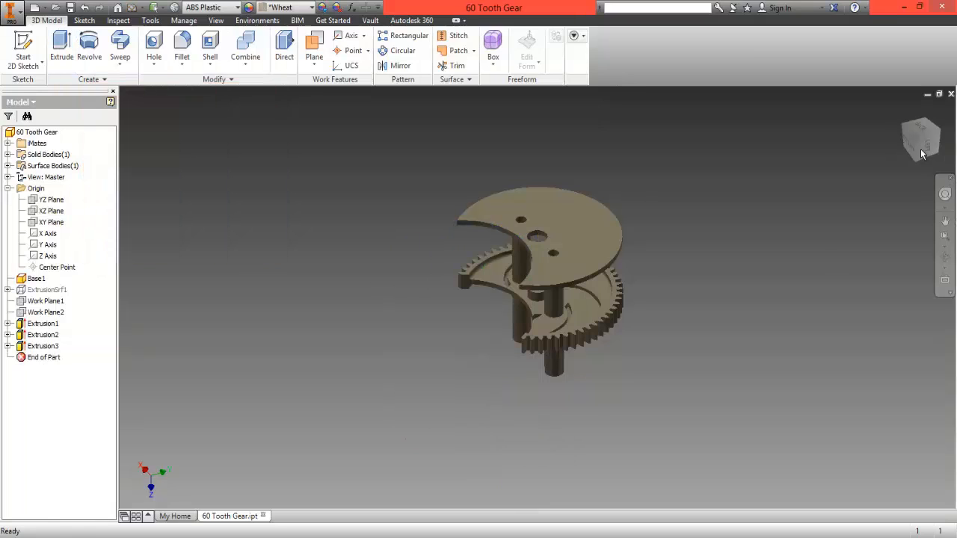
{"action": "mouse_move", "coordinate": [915, 141]}
{"action": "left_mouse_down"}
{"action": "mouse_move", "coordinate": [147, 96]}
{"action": "mouse_move", "coordinate": [131, 254]}
{"action": "mouse_move", "coordinate": [145, 416]}
{"action": "mouse_move", "coordinate": [104, 111]}
{"action": "mouse_move", "coordinate": [851, 92]}
{"action": "mouse_move", "coordinate": [867, 316]}
{"action": "mouse_move", "coordinate": [229, 324]}
{"action": "mouse_move", "coordinate": [196, 256]}
{"action": "mouse_move", "coordinate": [886, 331]}
{"action": "mouse_move", "coordinate": [845, 372]}
{"action": "mouse_move", "coordinate": [758, 399]}
{"action": "left_mouse_up"}
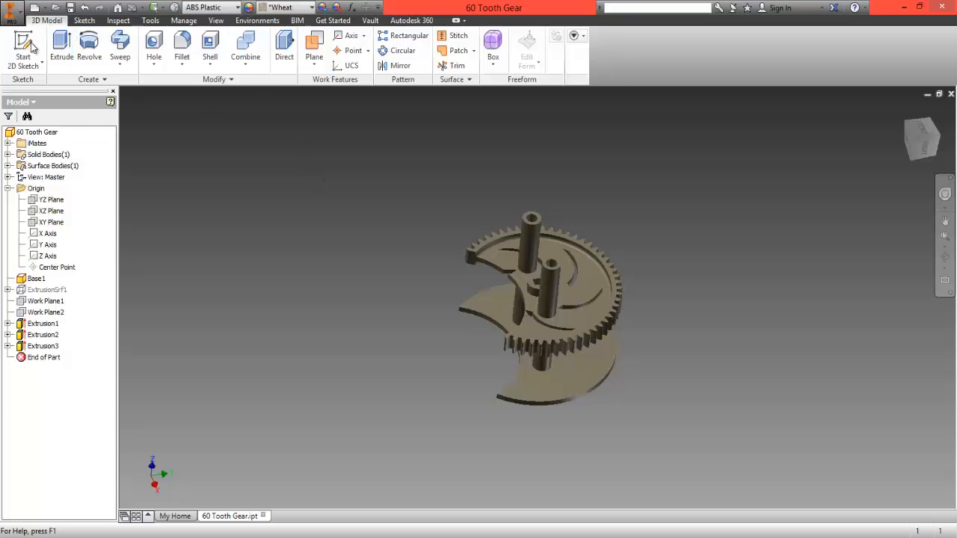
Open the part 60 Tooth Gear_Modified from the Motion folder and view the cut gear
{"action": "left_click", "coordinate": [9, 13]}
{"action": "left_click", "coordinate": [35, 84]}
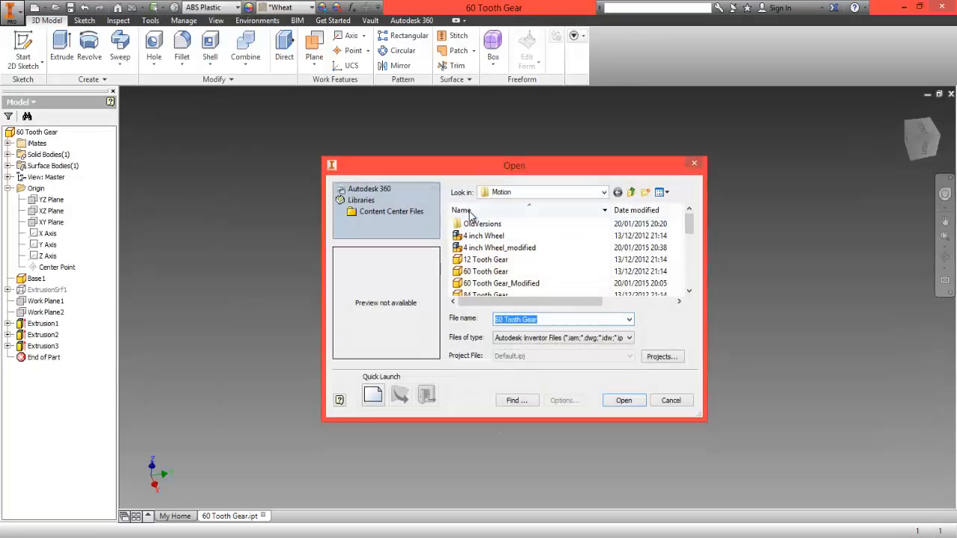
{"action": "left_click", "coordinate": [503, 284]}
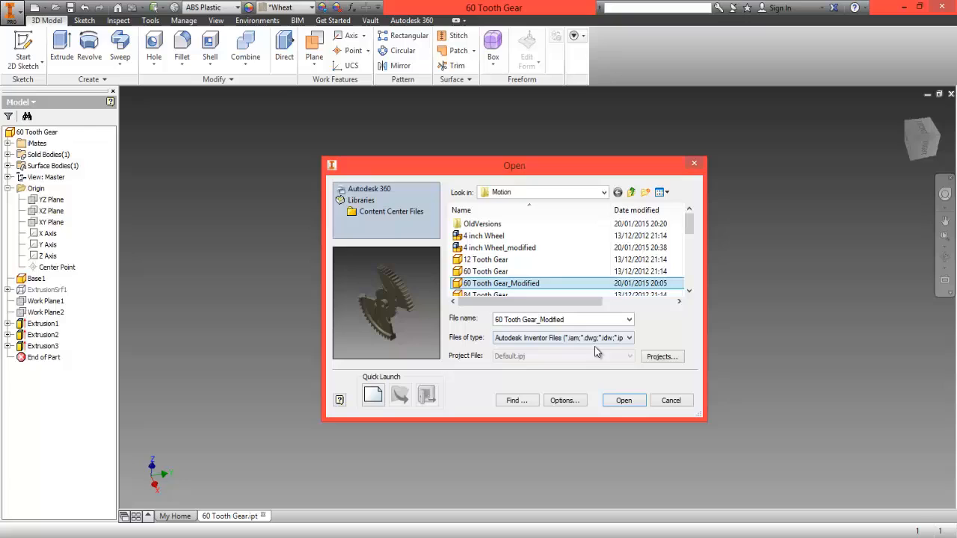
{"action": "left_click", "coordinate": [622, 401]}
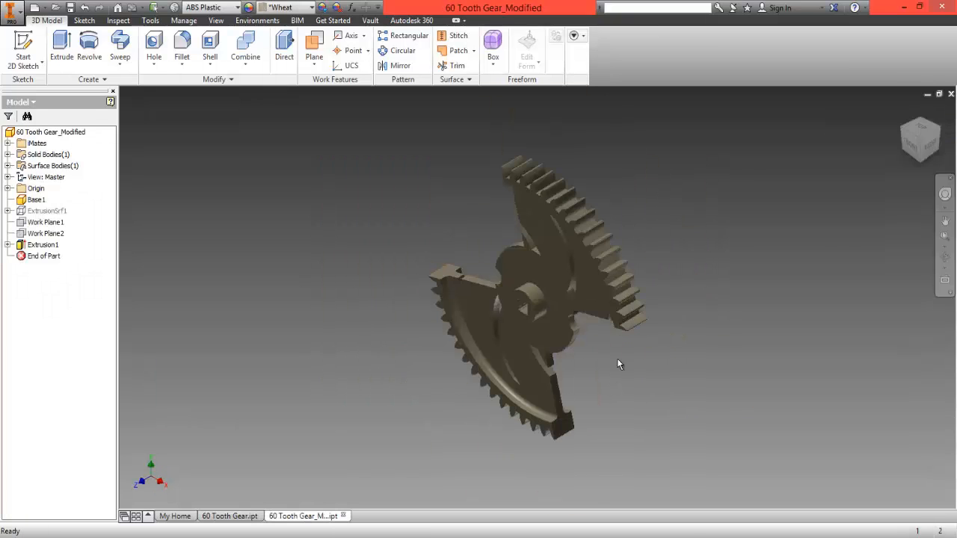
{"action": "left_click", "coordinate": [927, 138]}
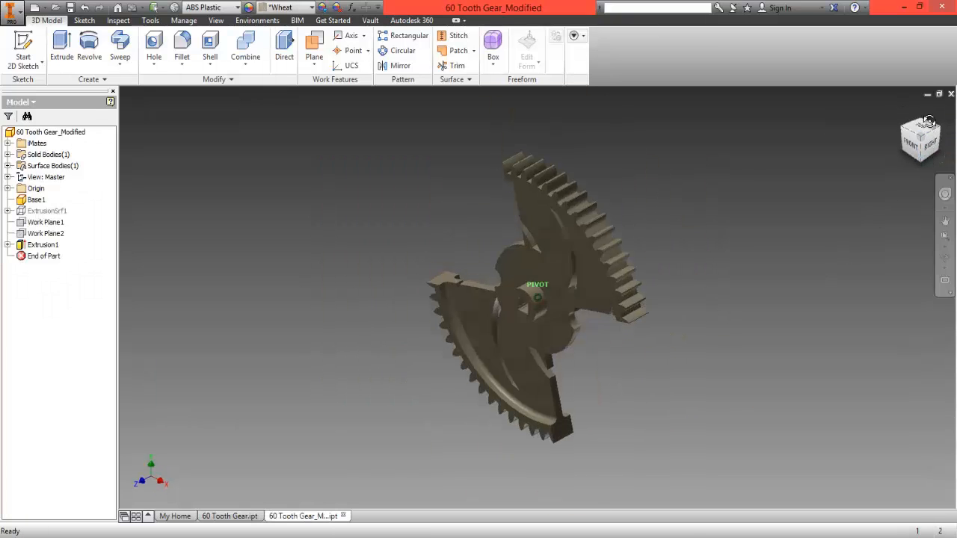